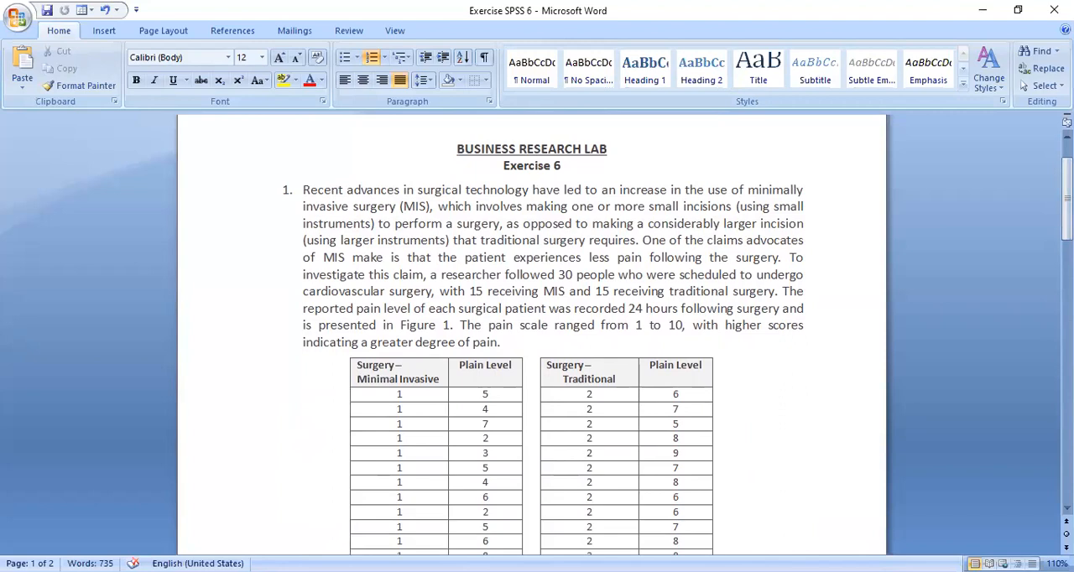
- Delete the stray "and 2" after 'implosion' in exercise 2's description of the therapy variable coding
drag(1066, 197, 1067, 317)
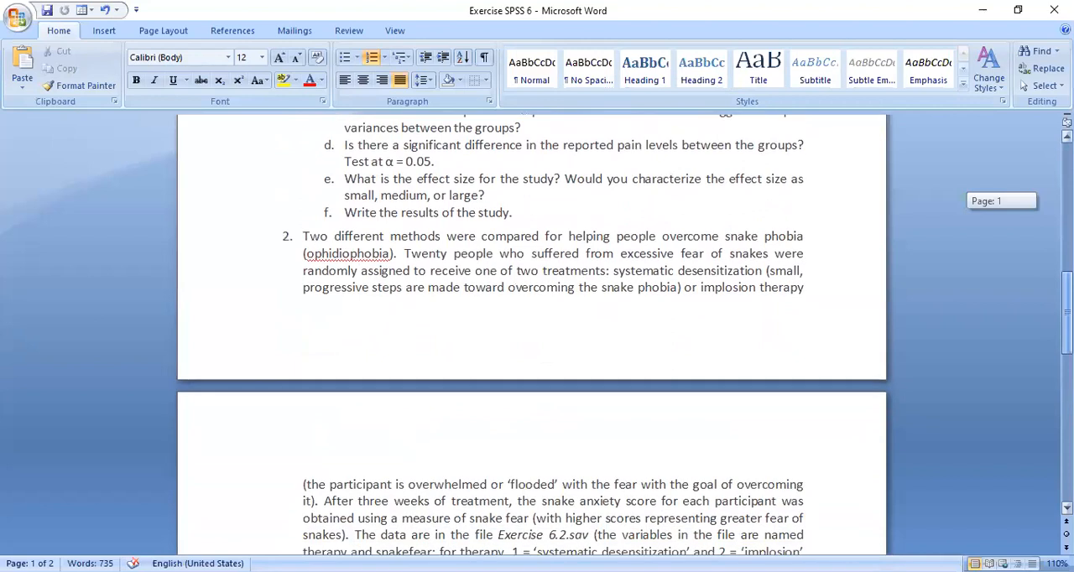
drag(1067, 317, 1066, 320)
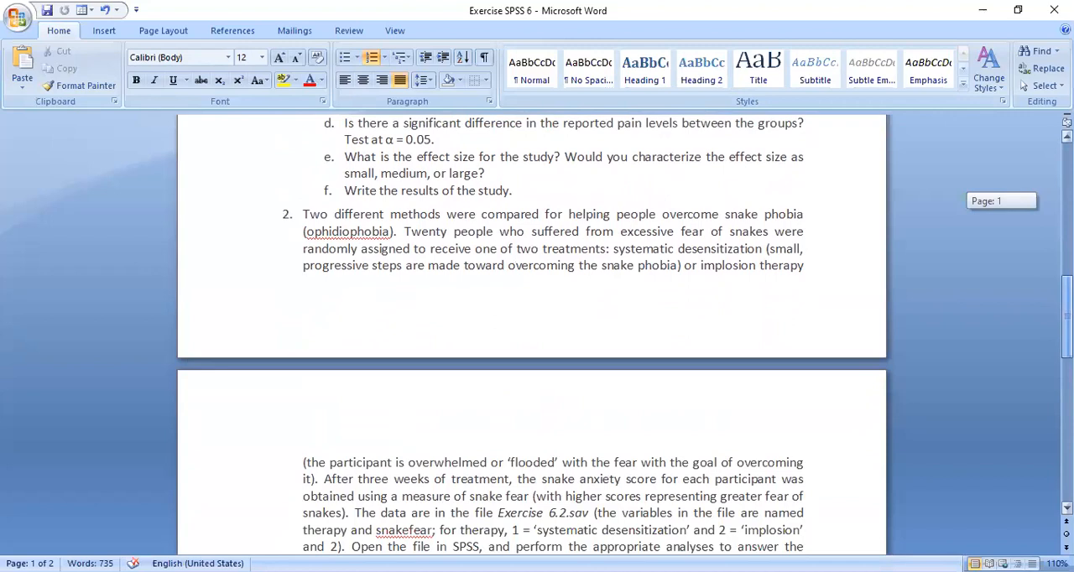
drag(1066, 321, 1067, 331)
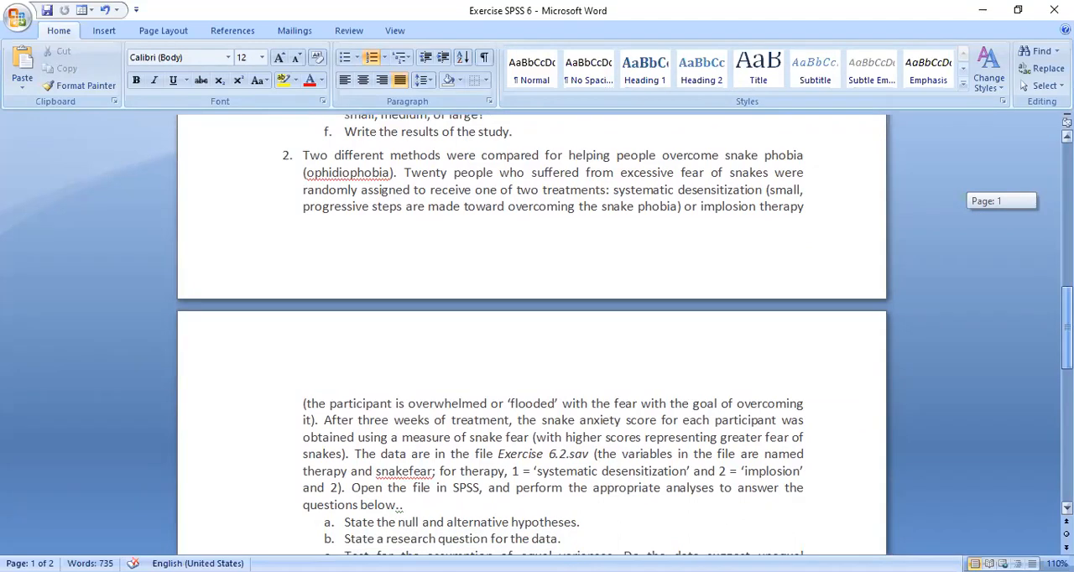
drag(1067, 332, 1067, 332)
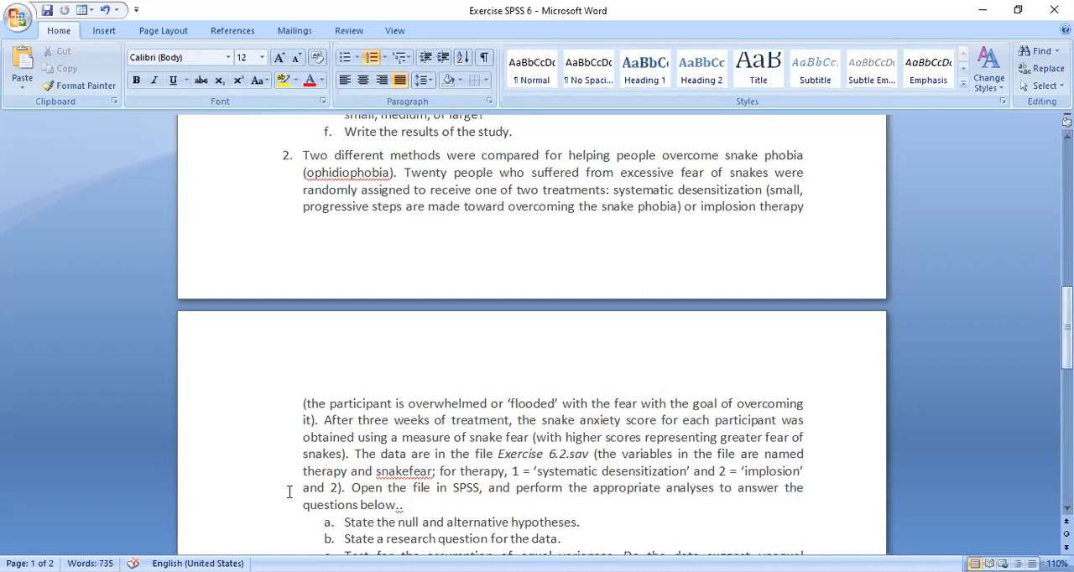
drag(302, 488, 335, 494)
key(Delete)
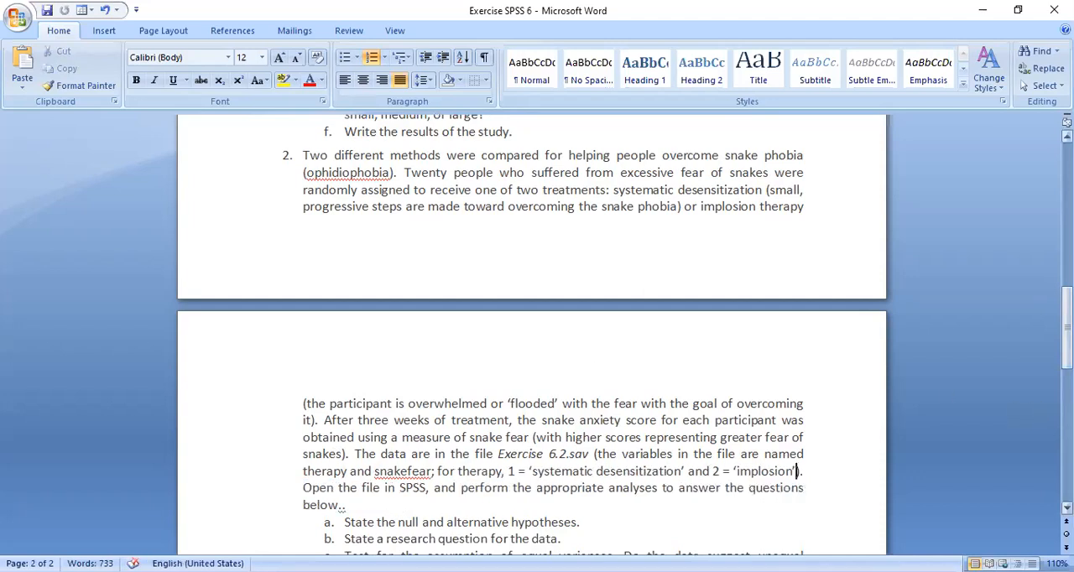
- Read exercise 2's snake phobia study description and its questions a to f
drag(1067, 329, 1067, 356)
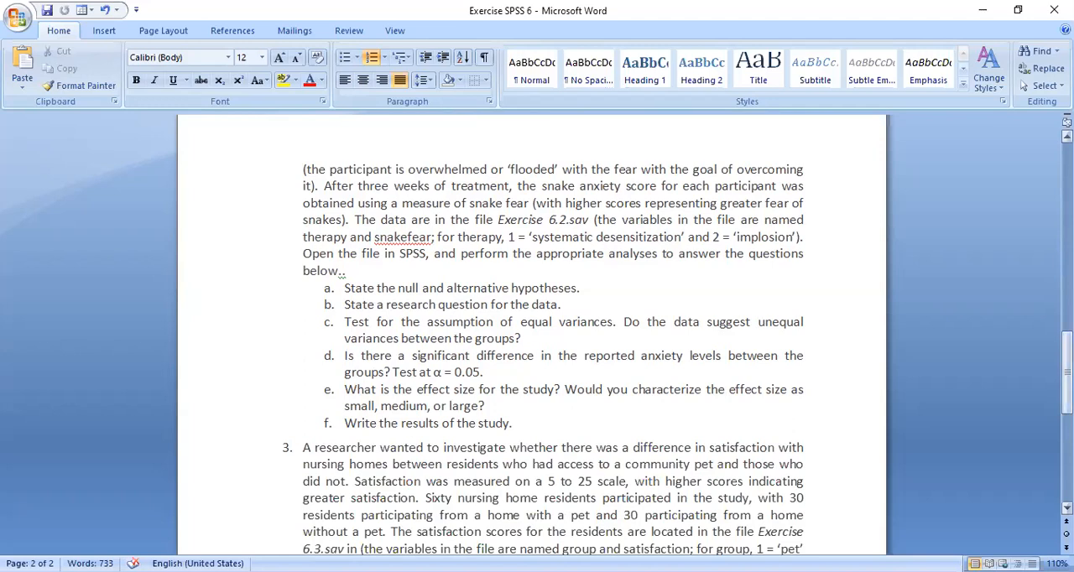
drag(1068, 383, 1067, 332)
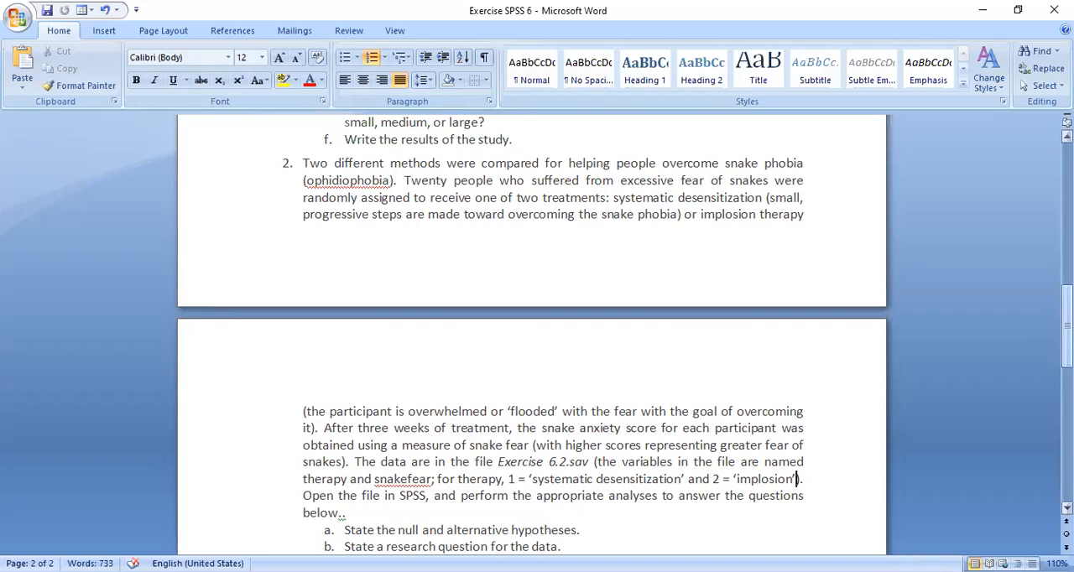
drag(1067, 328, 1068, 375)
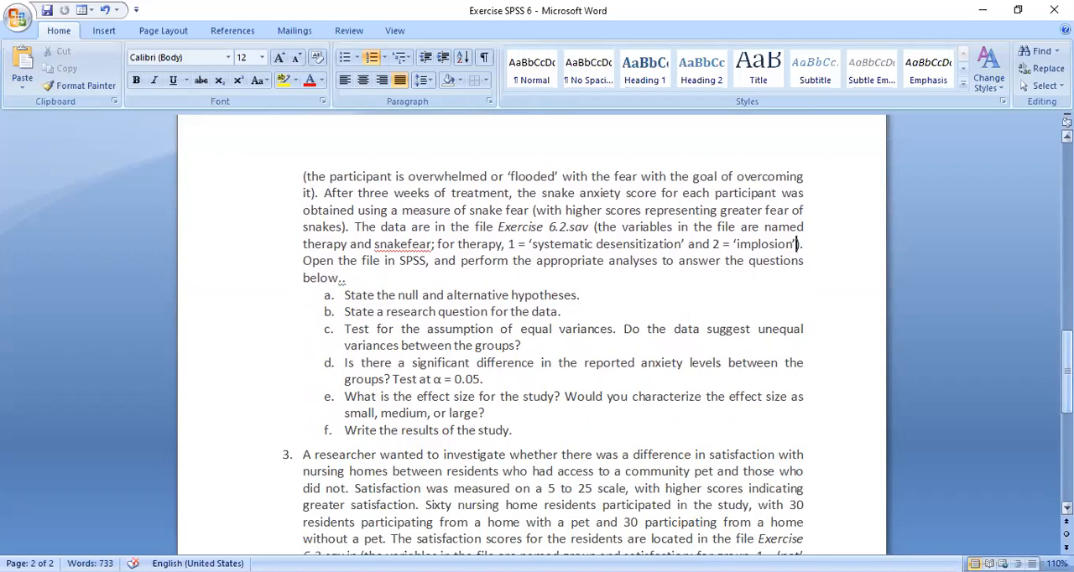
drag(1067, 376, 1067, 346)
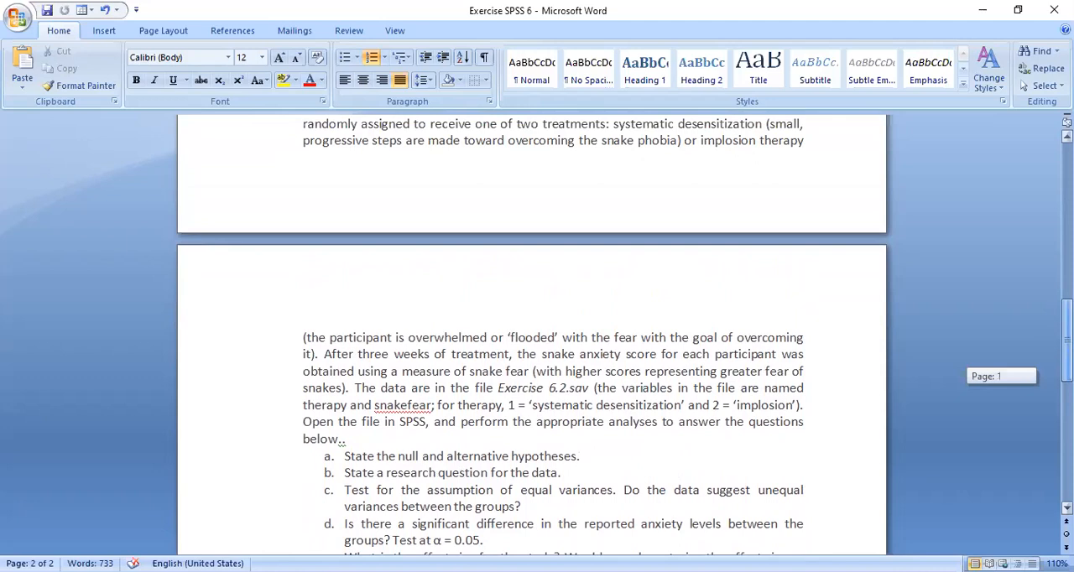
drag(1066, 347, 1067, 348)
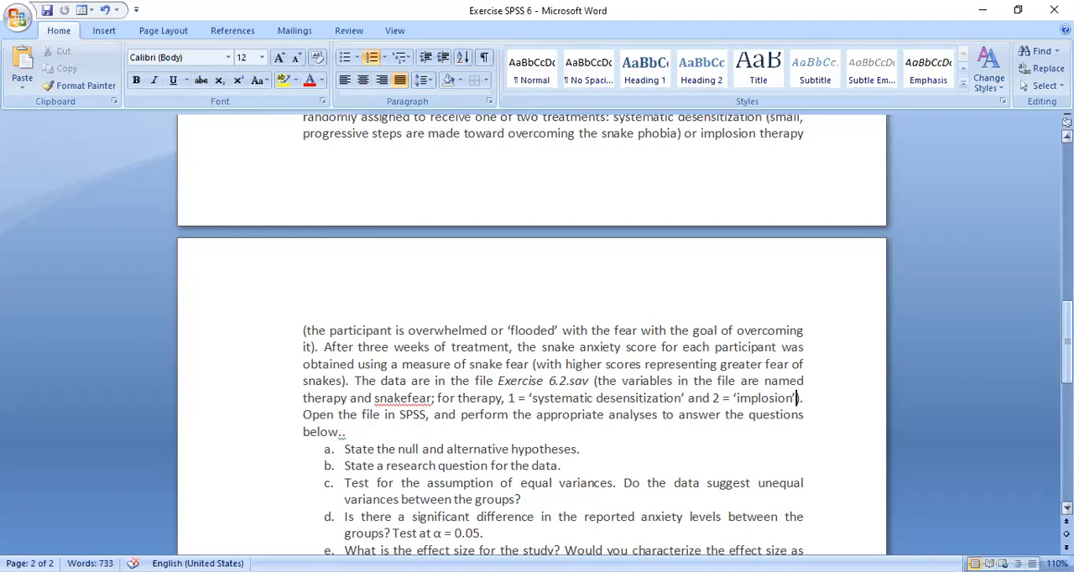
drag(1067, 344, 1068, 371)
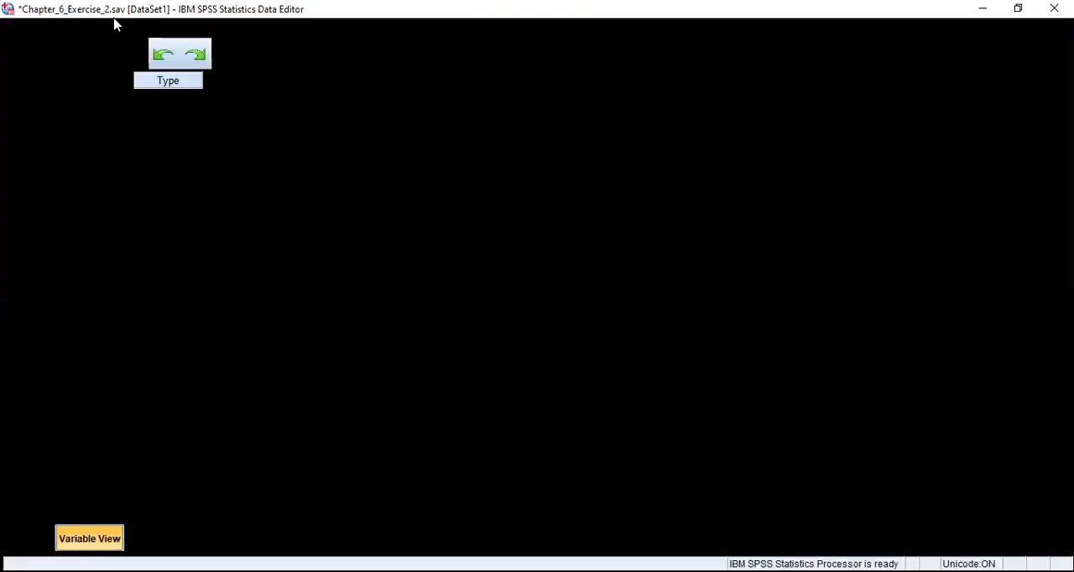
- Switch to the SPSS Data Editor with Chapter_6_Exercise_2.sav and widen the Label column in the variable definitions
click(40, 537)
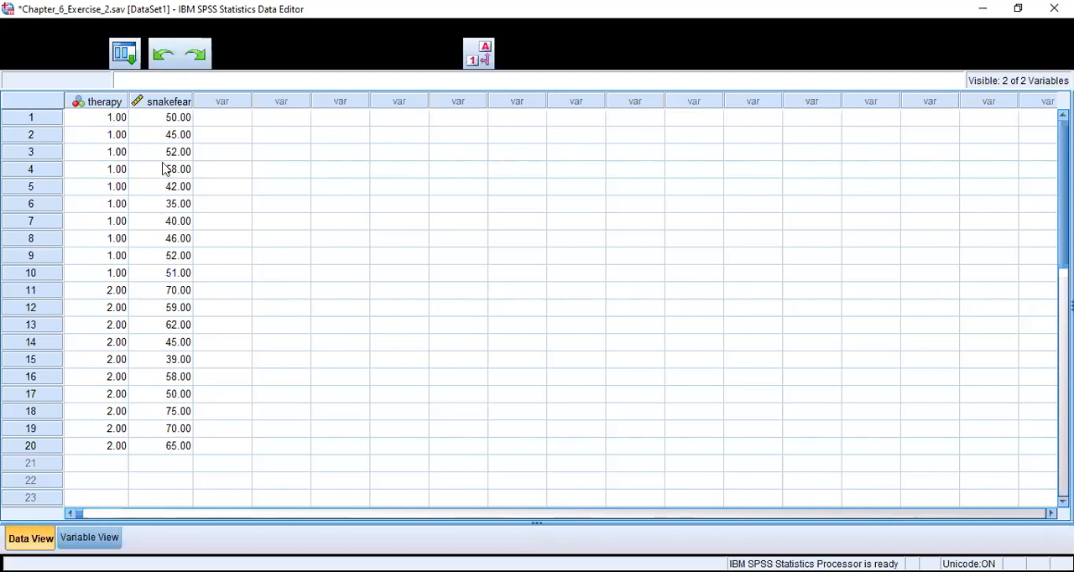
click(75, 540)
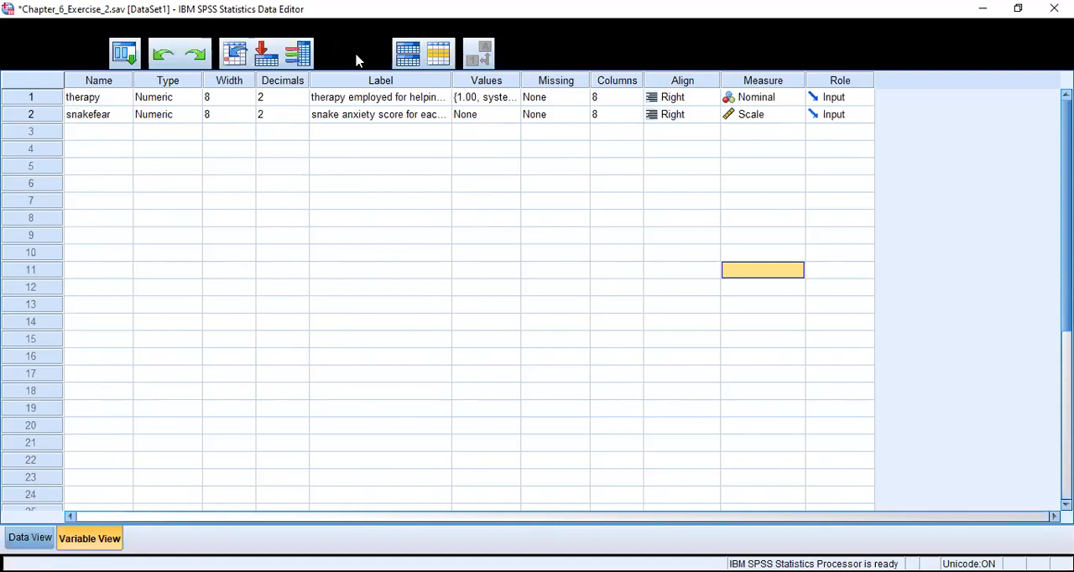
drag(450, 80, 516, 88)
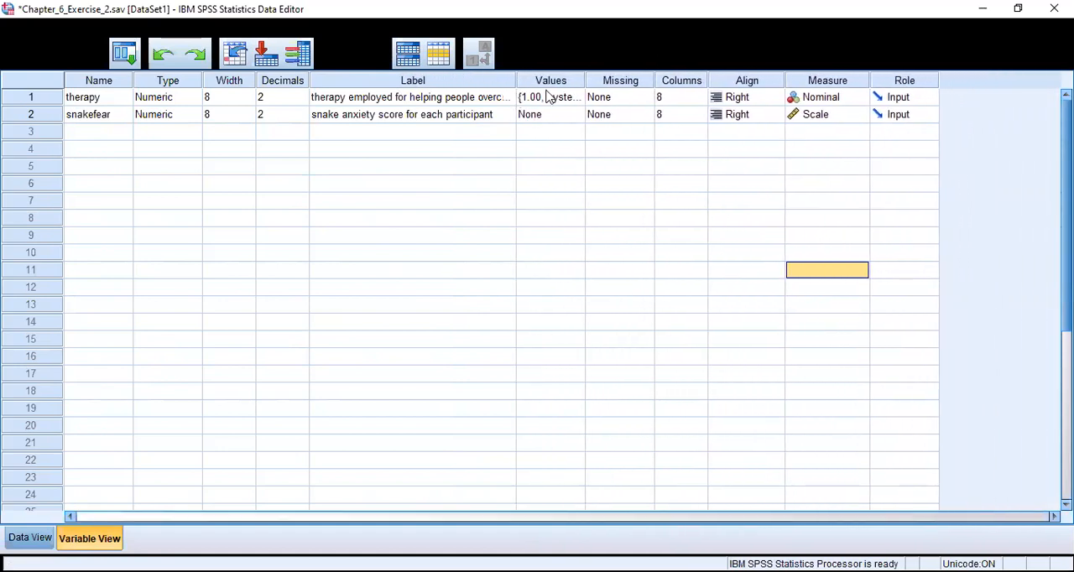
- Examine the value labels of the therapy variable and the case data for therapy and snakefear
click(583, 99)
click(577, 99)
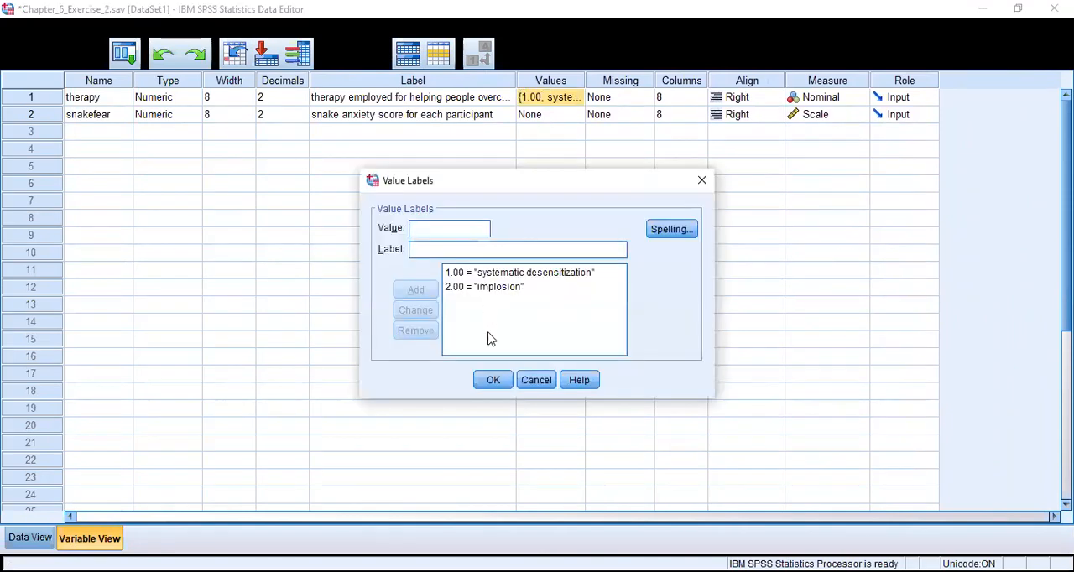
click(493, 383)
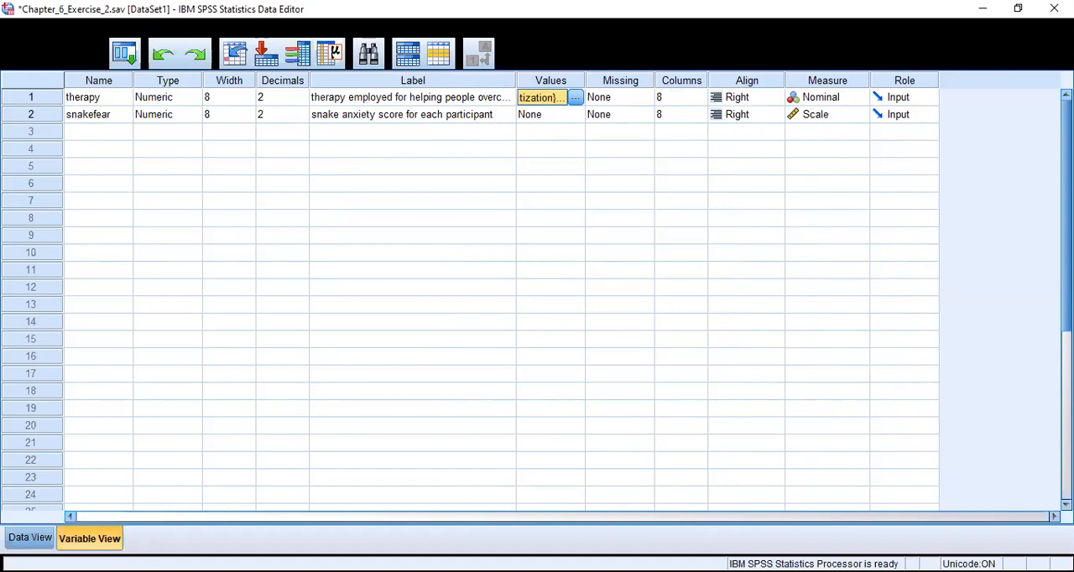
click(25, 537)
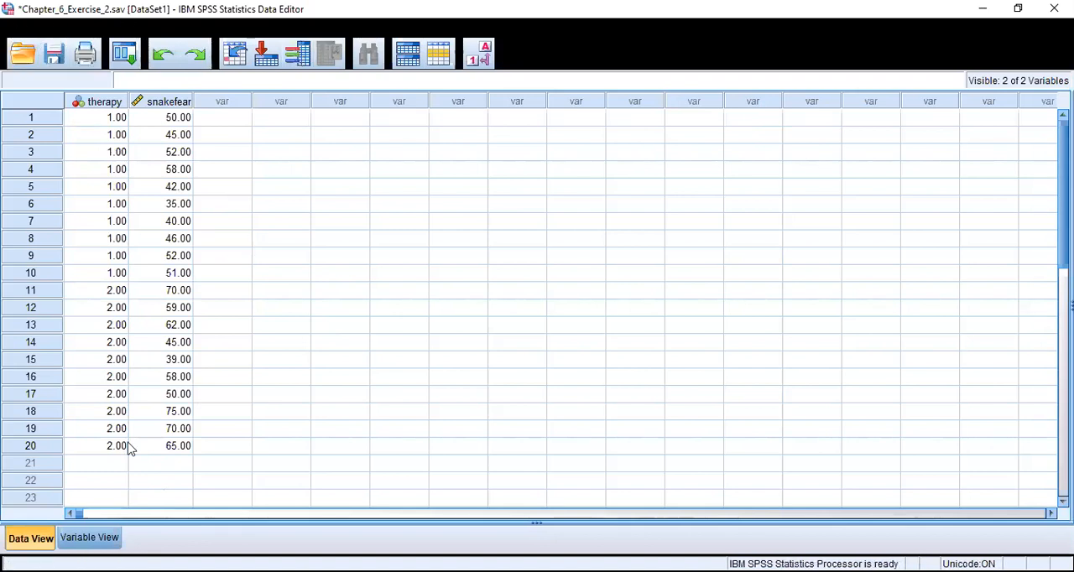
click(89, 538)
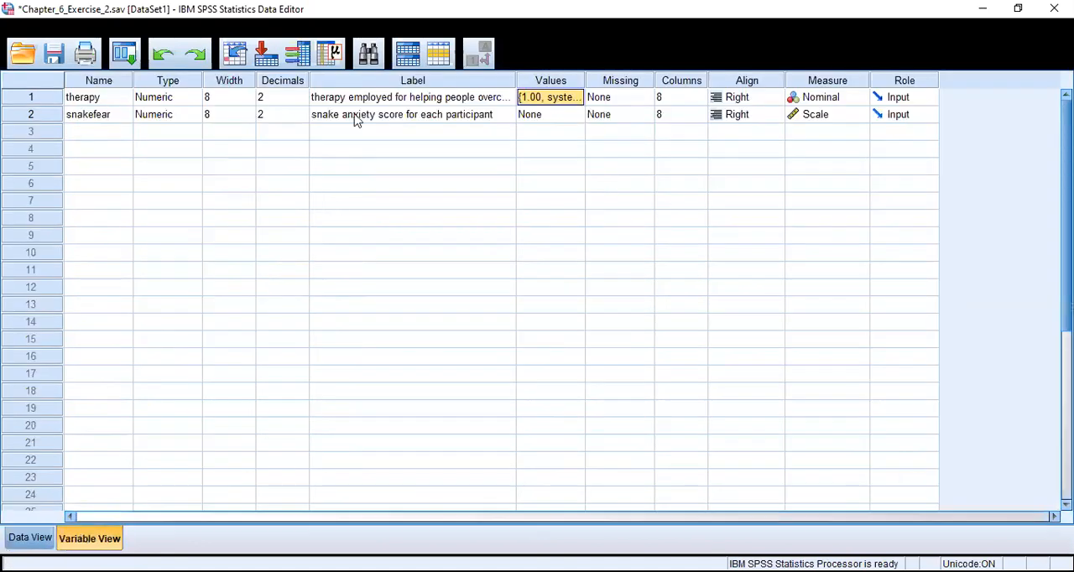
- Open the Independent-Samples T Test setup for comparing the group means
click(319, 32)
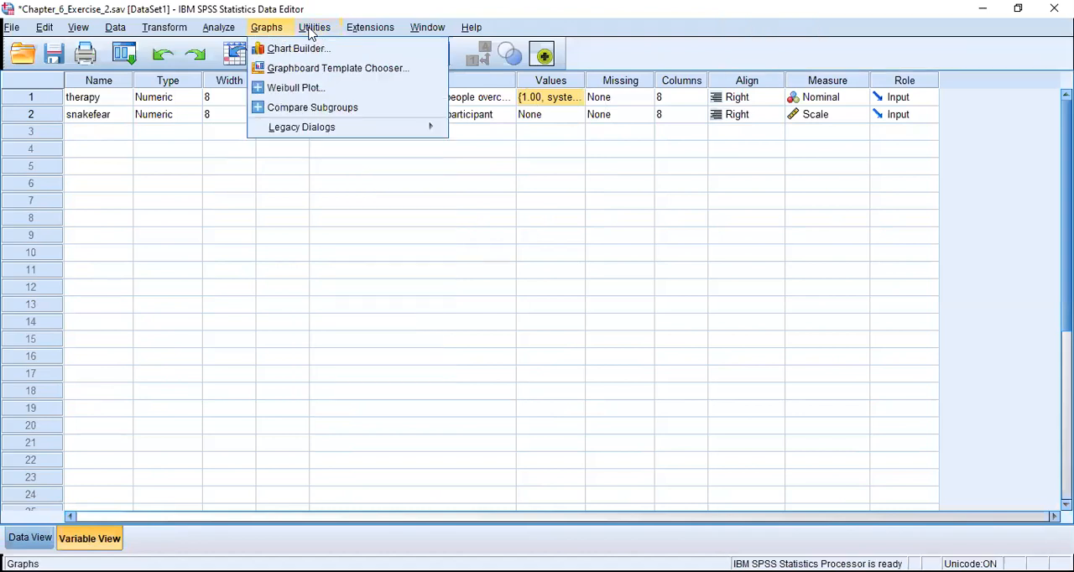
click(220, 32)
click(221, 32)
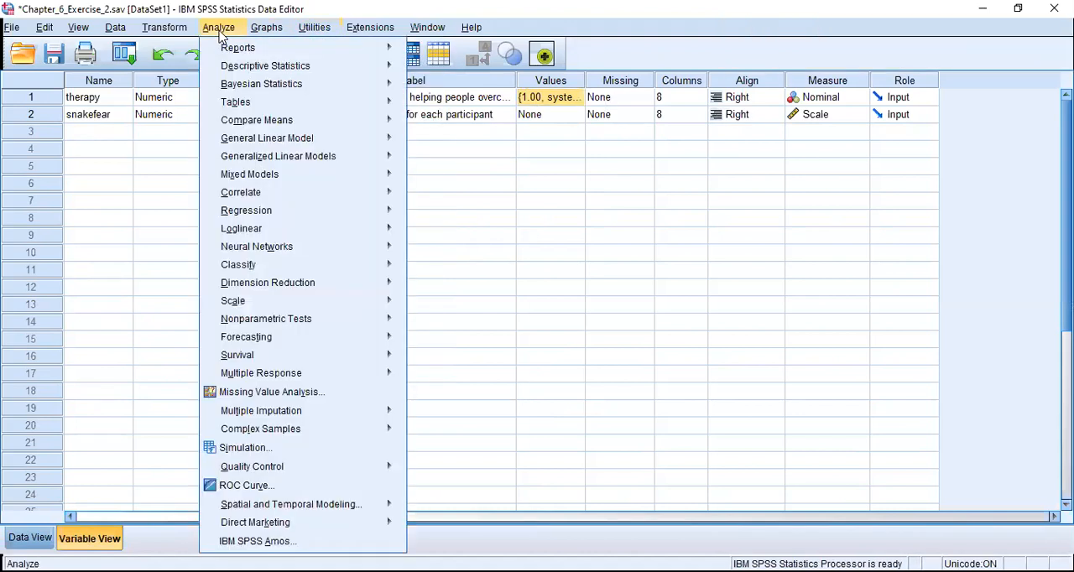
mouse_move(239, 124)
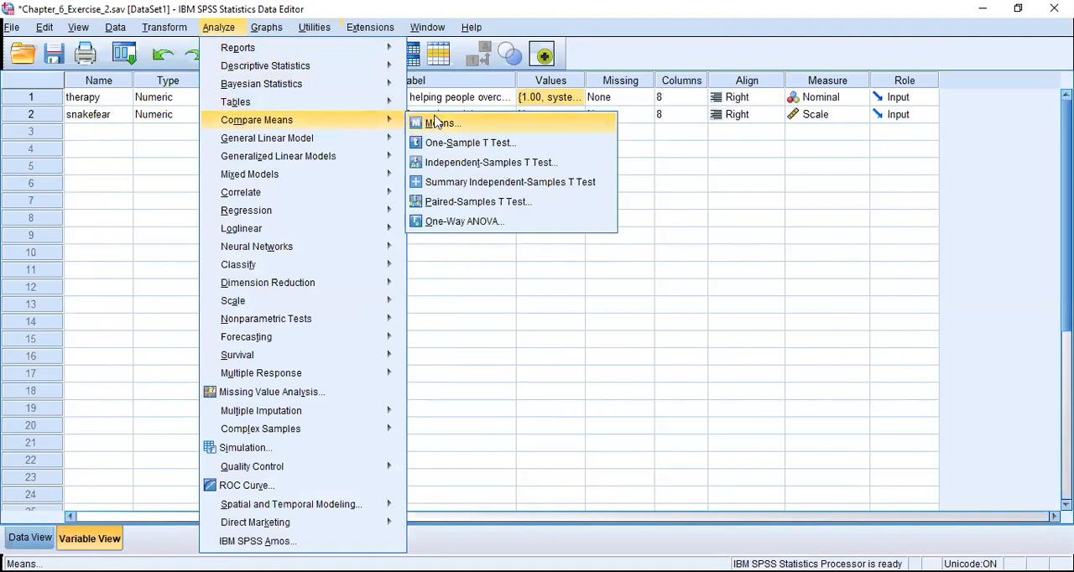
click(446, 167)
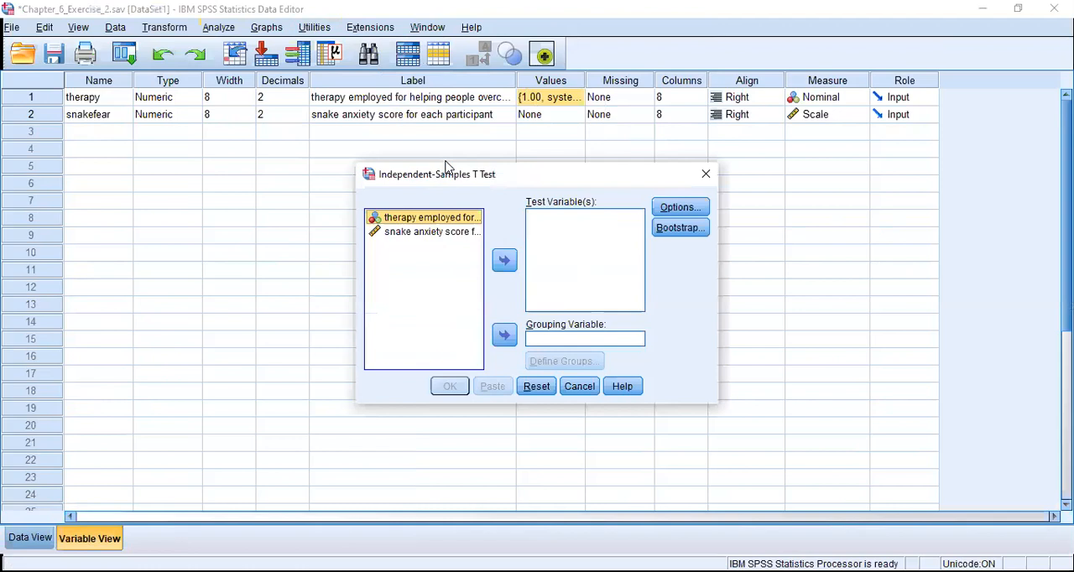
click(430, 233)
click(504, 334)
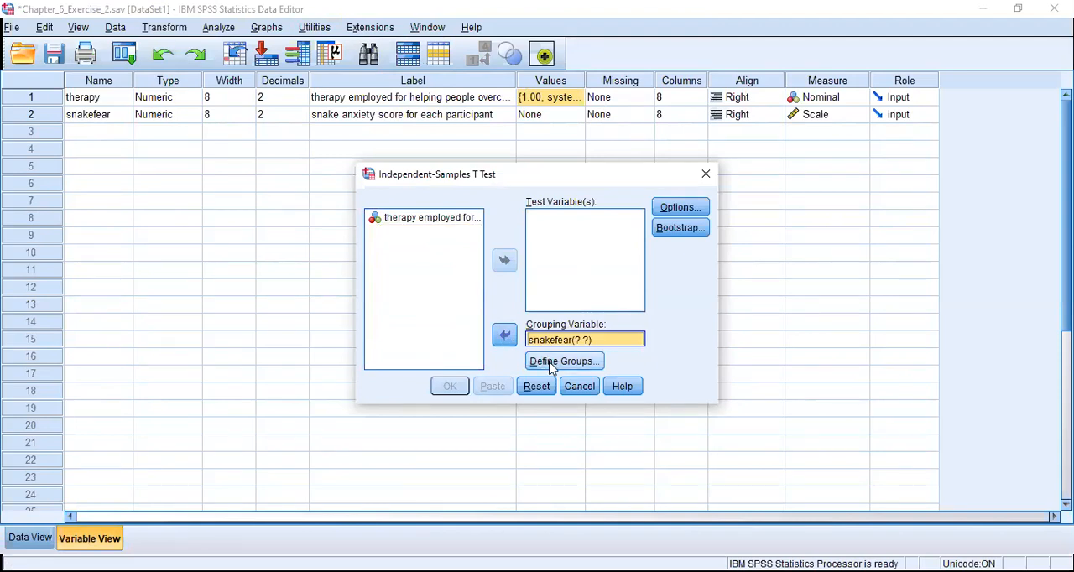
click(504, 335)
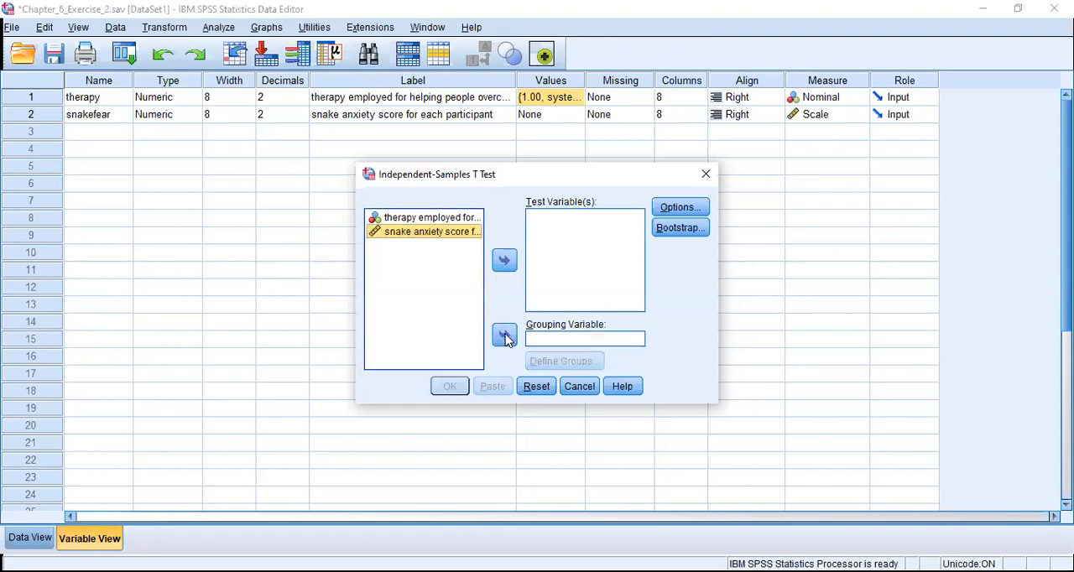
- Assign therapy as the grouping variable and define Group 1 as 1 and Group 2 as 2
click(430, 218)
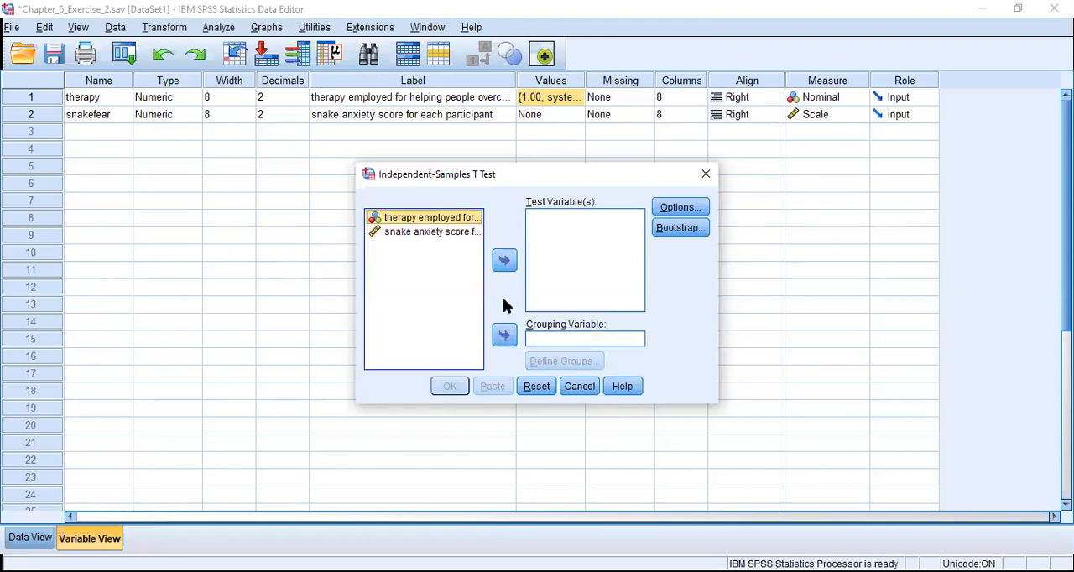
click(506, 335)
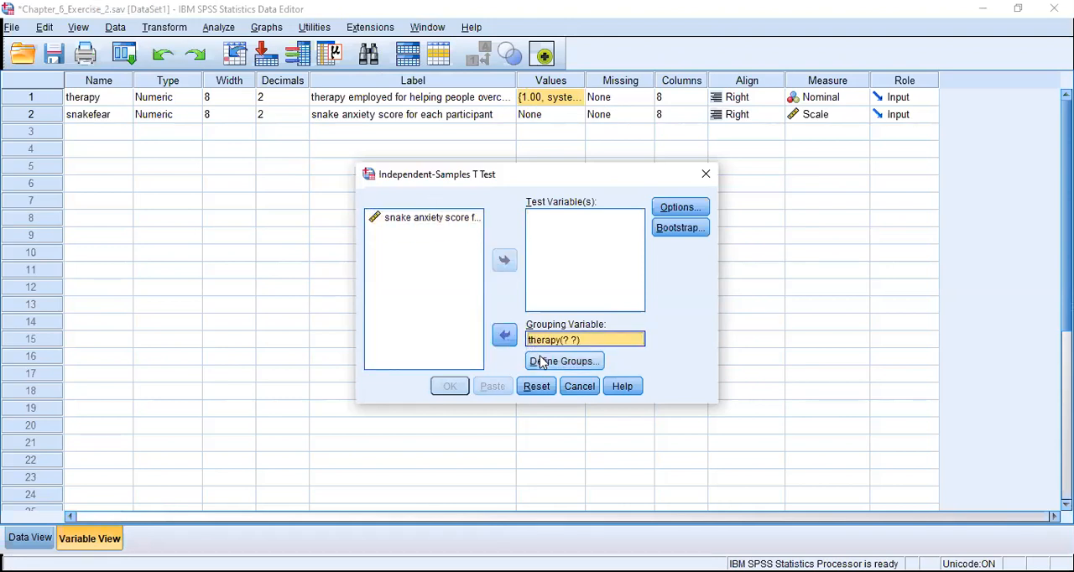
click(543, 365)
click(543, 363)
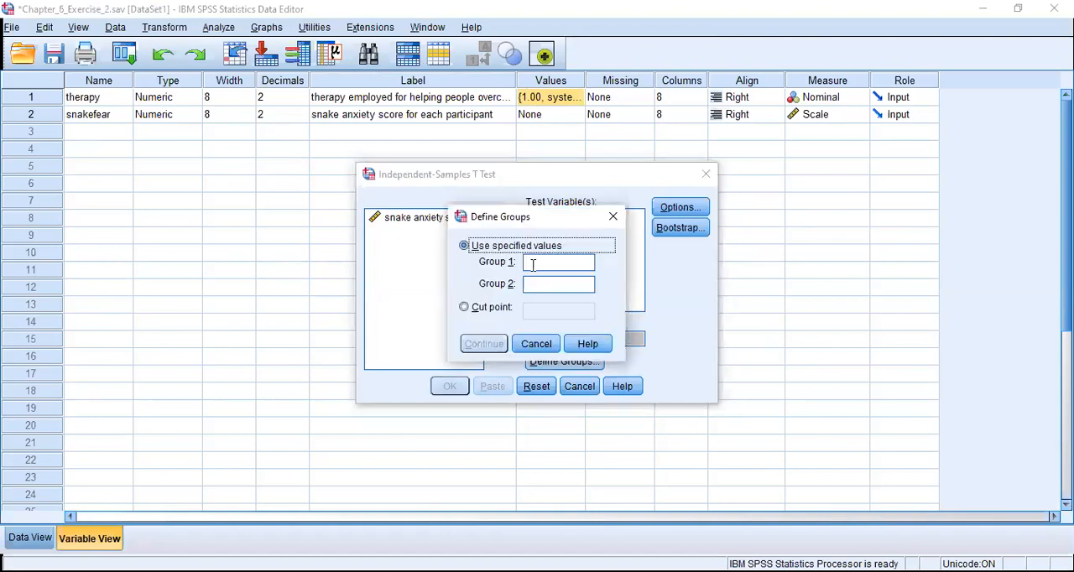
text(1)
click(535, 284)
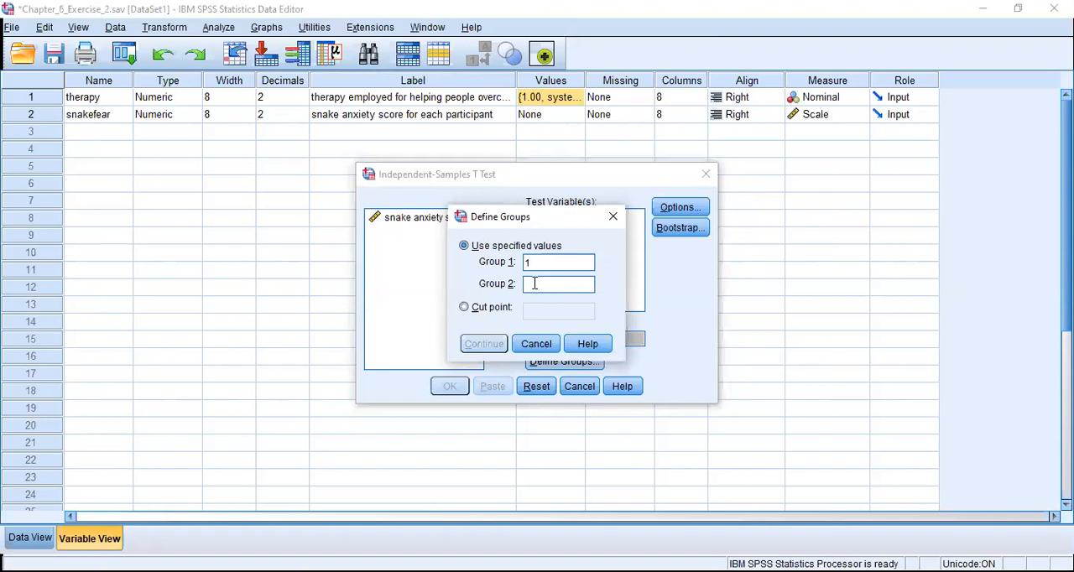
text(2)
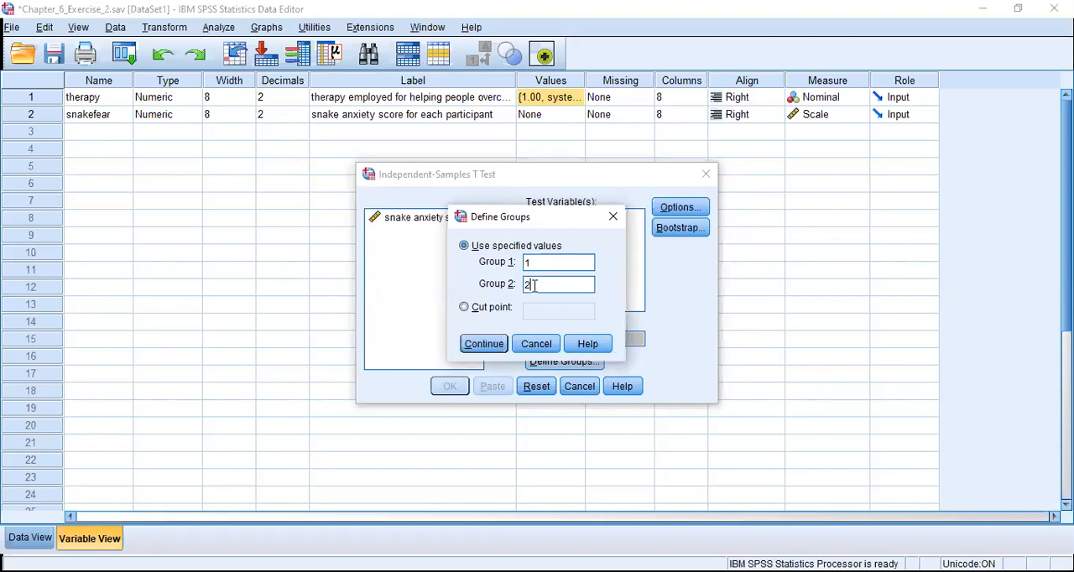
click(497, 350)
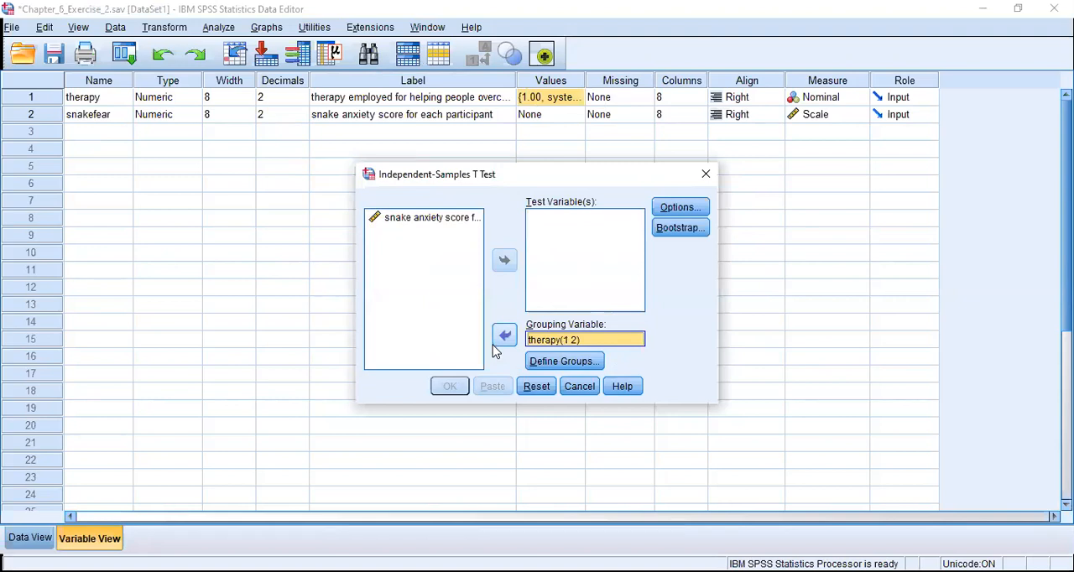
- Assign the snake anxiety score as the test variable and run the t test with a 95% confidence interval
click(421, 225)
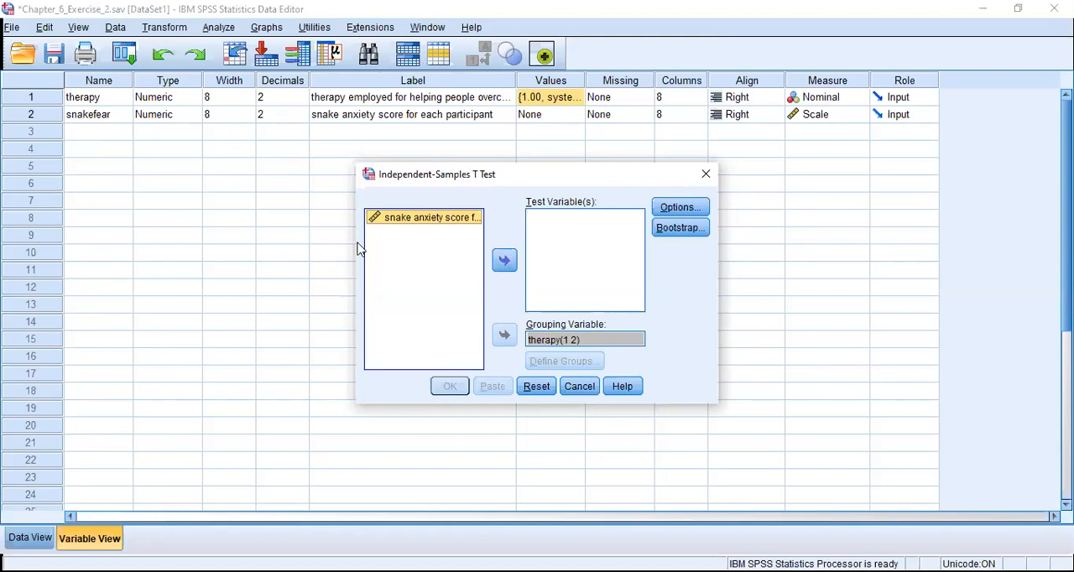
click(504, 260)
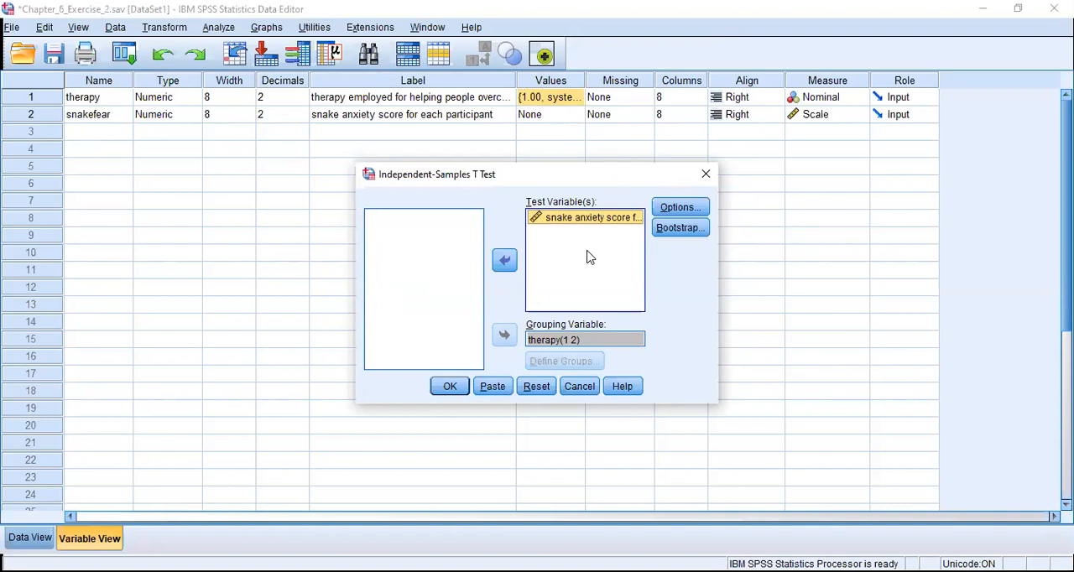
click(674, 213)
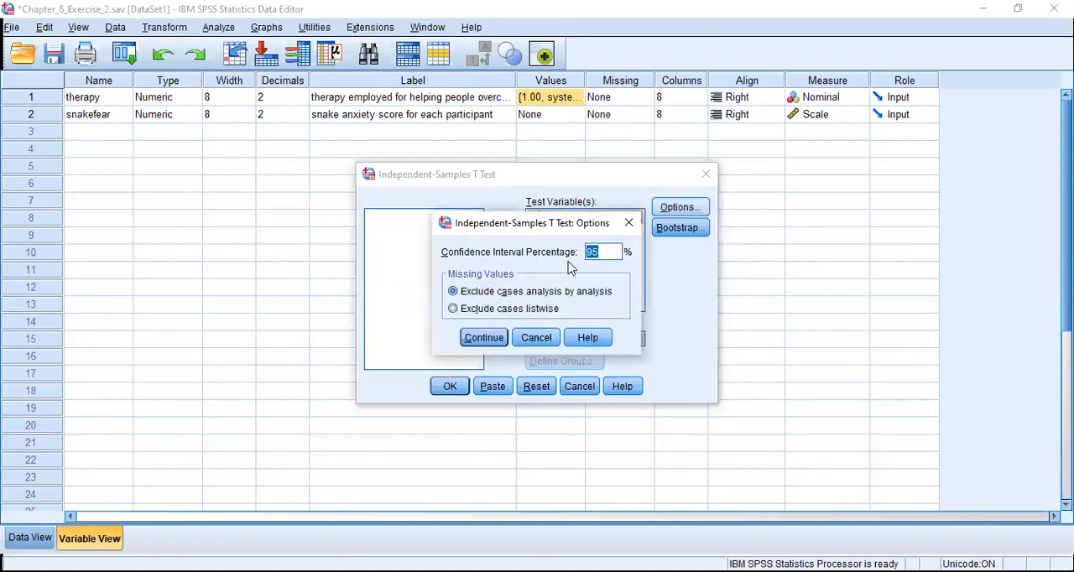
click(494, 338)
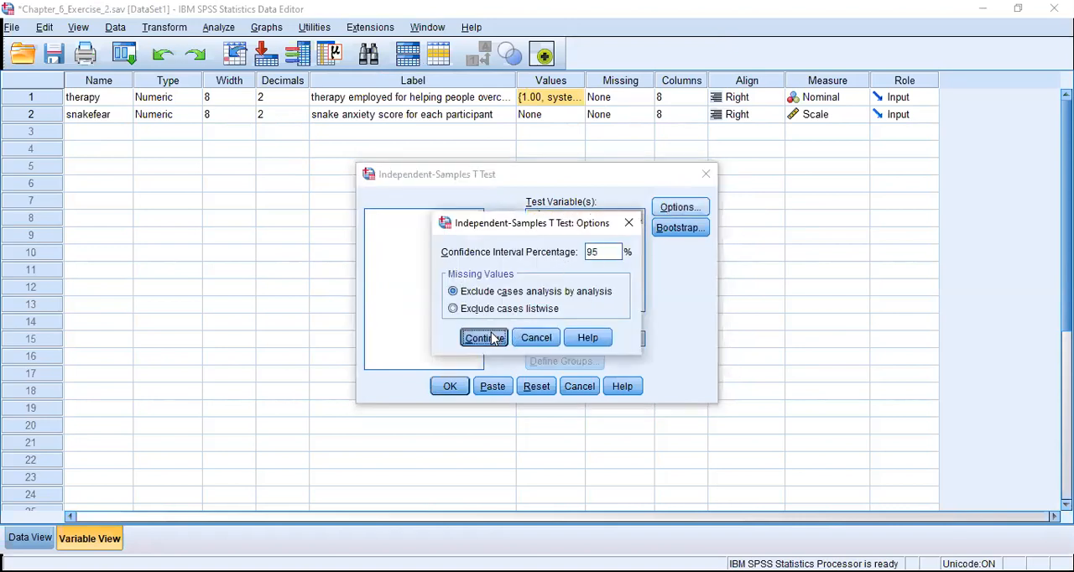
click(457, 391)
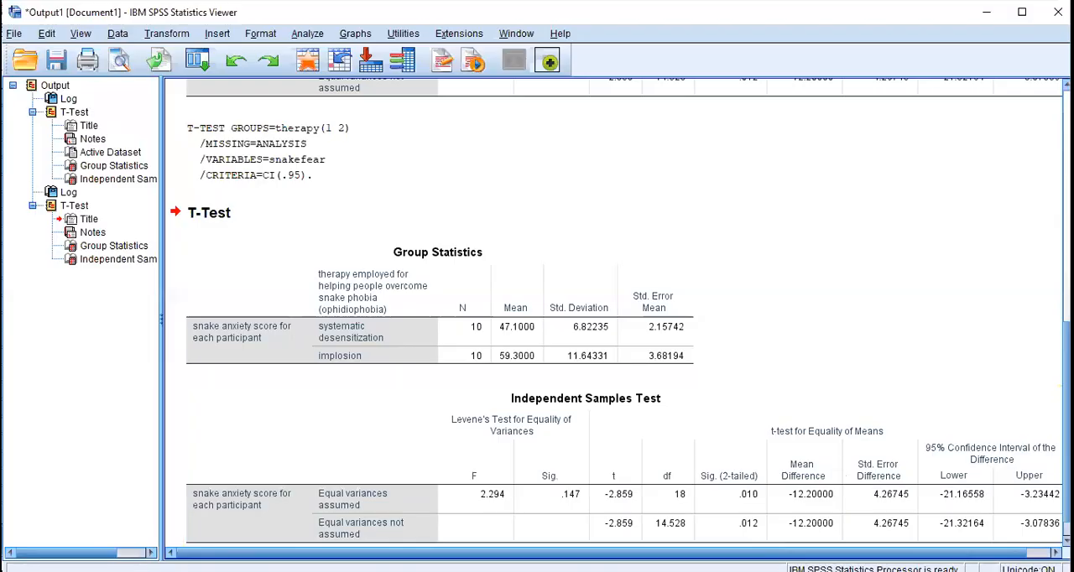
- Examine the Group Statistics and Independent Samples Test tables for the snake anxiety score
click(475, 296)
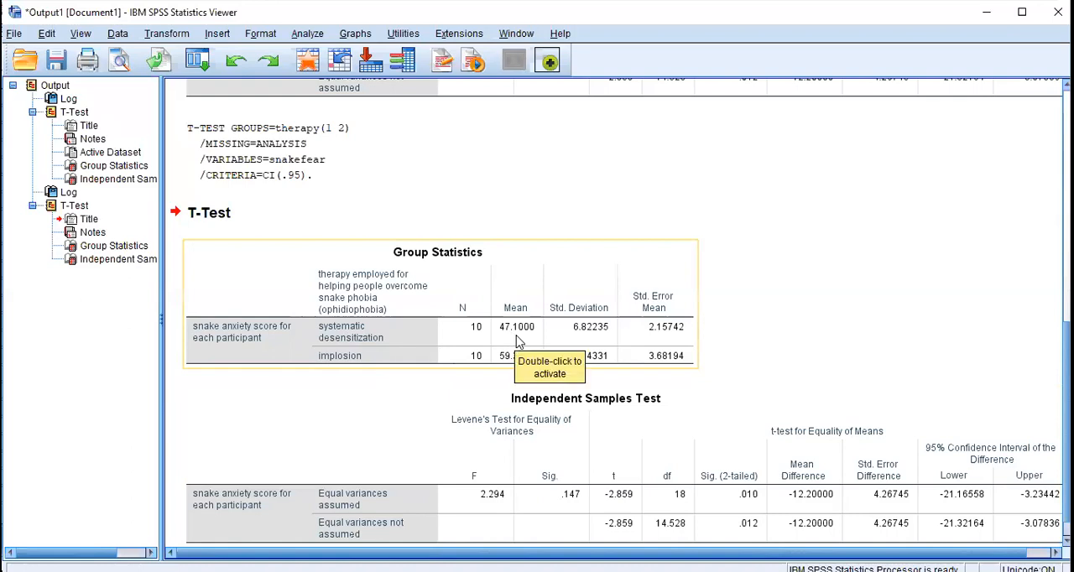
click(940, 271)
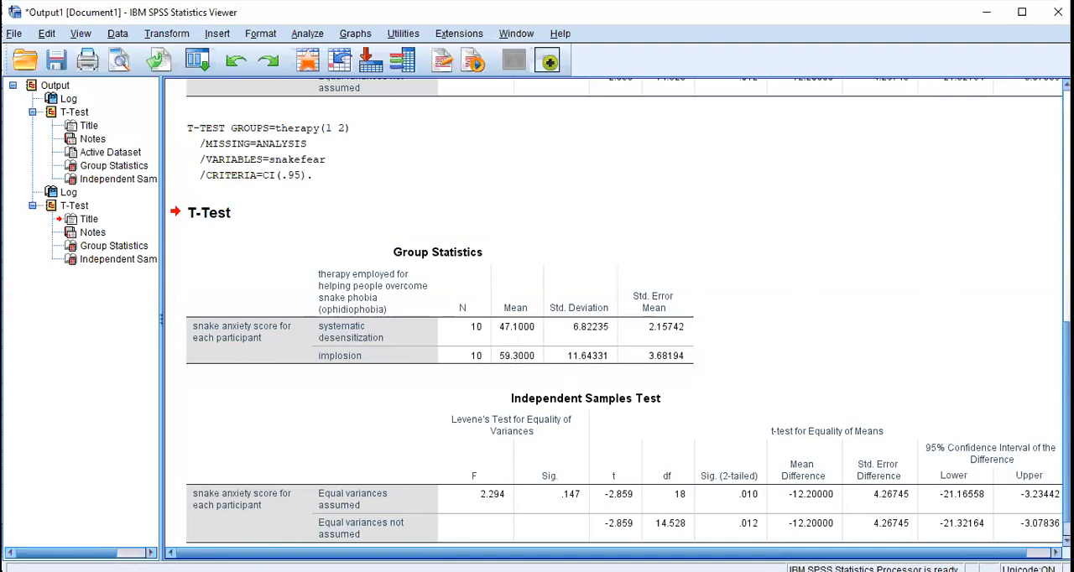
scroll(617, 311, down, 1)
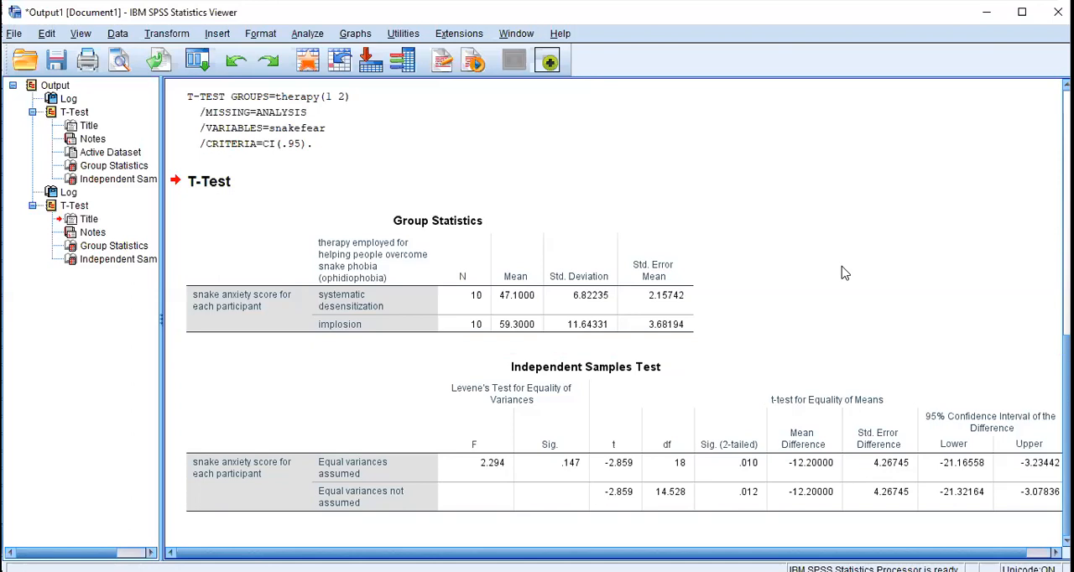
click(607, 299)
- Switch to the Chapter_6_Exercise_3.sav dataset and look through the case data for group and satisfaction
key(alt+Tab)
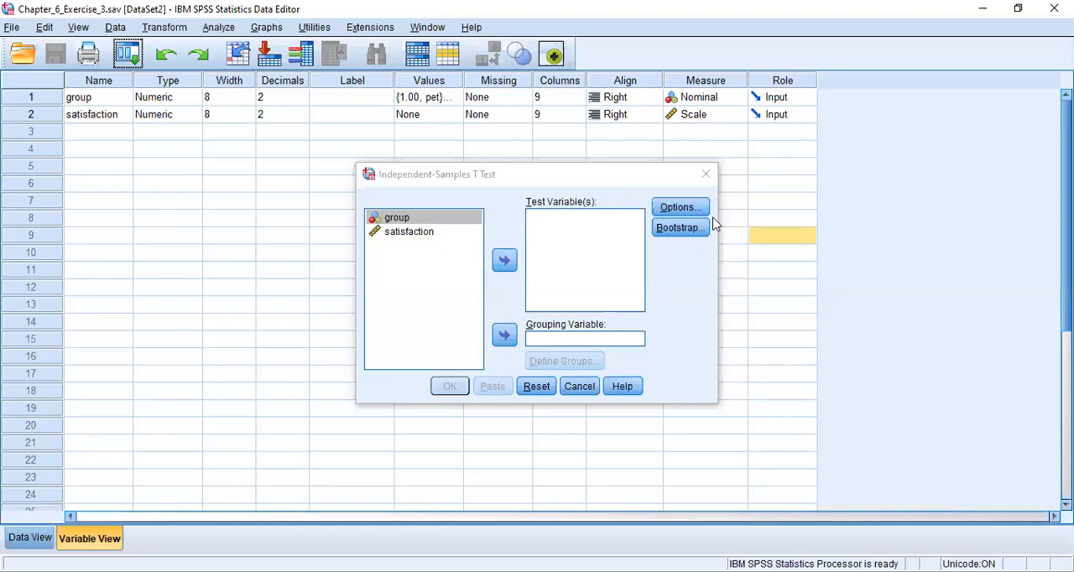
click(705, 176)
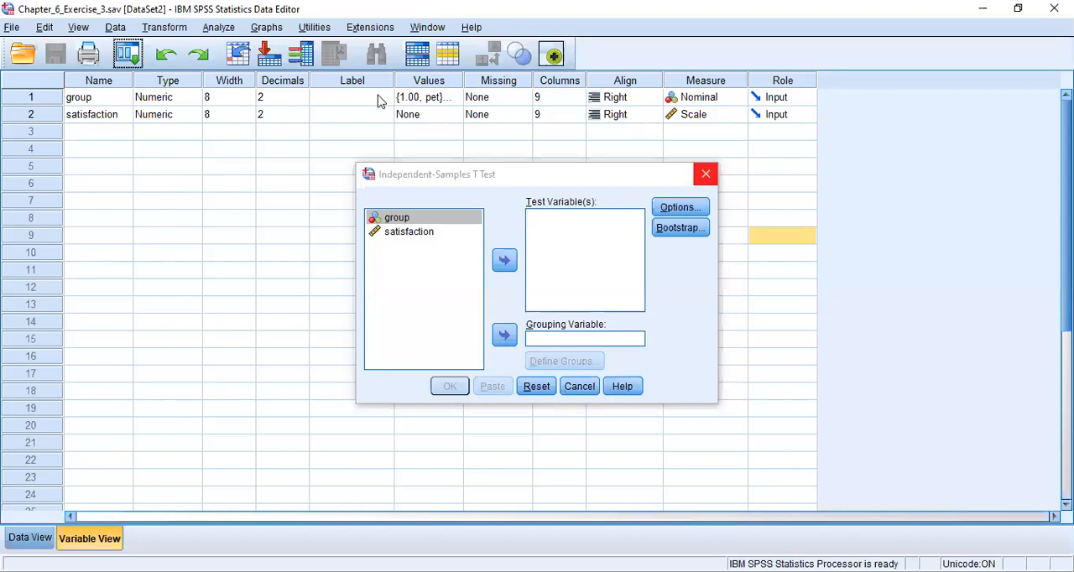
click(34, 538)
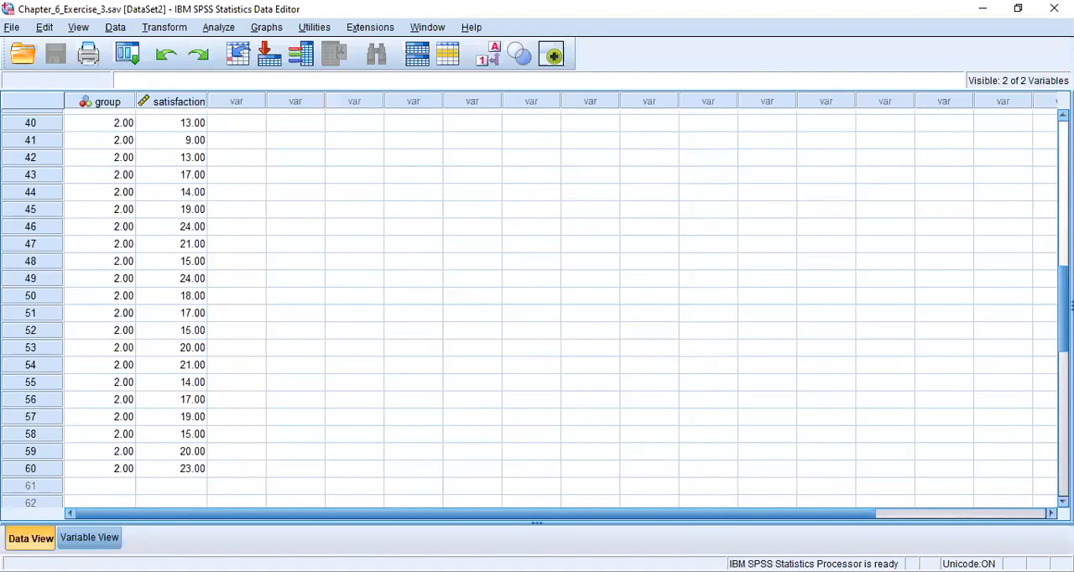
scroll(537, 310, up, 5)
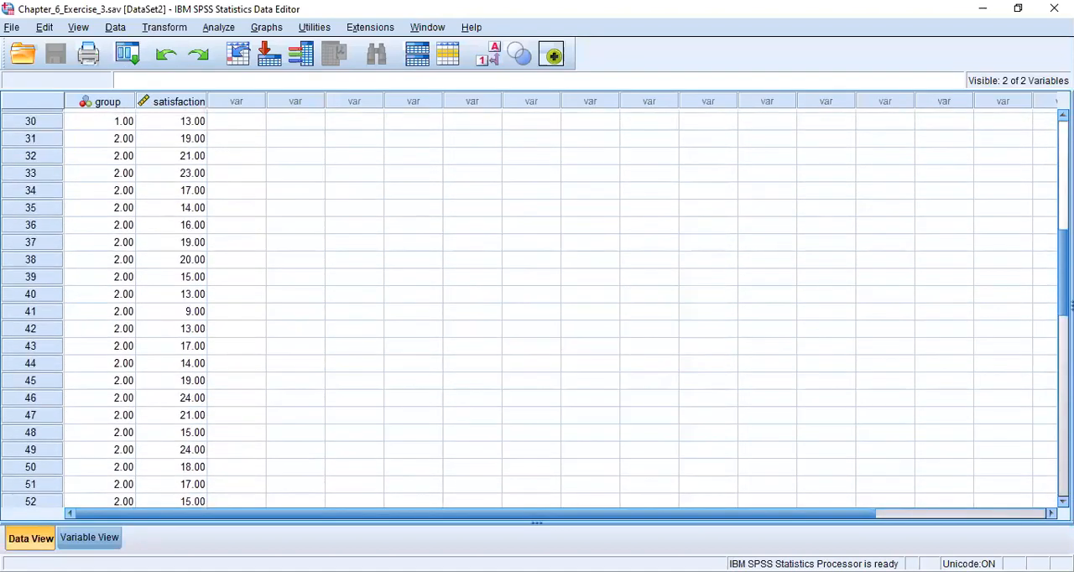
scroll(1041, 208, up, 3)
scroll(1047, 218, down, 1)
scroll(1046, 218, down, 1)
scroll(1047, 220, down, 2)
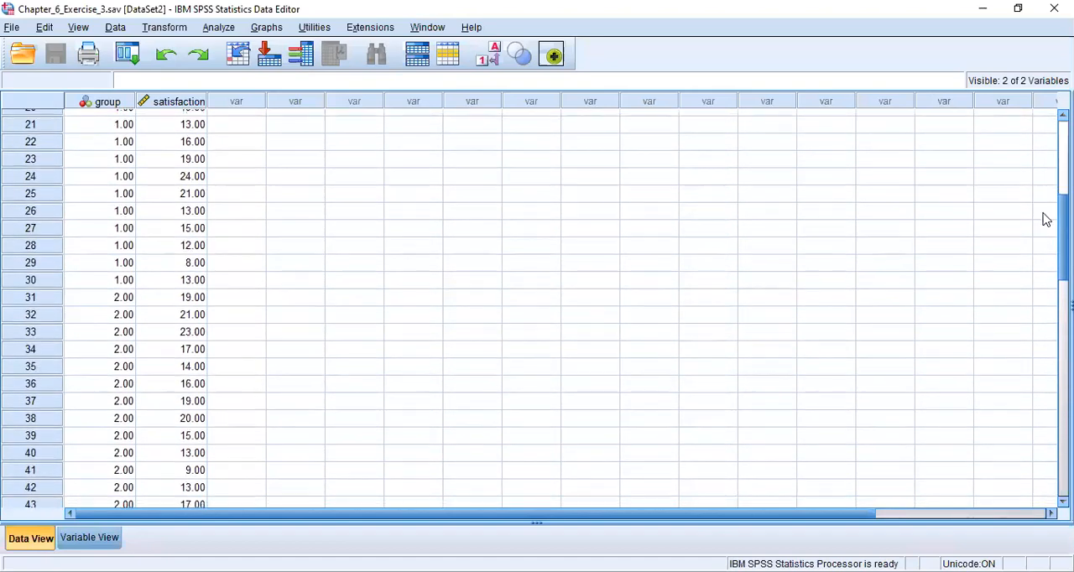
scroll(1047, 228, down, 3)
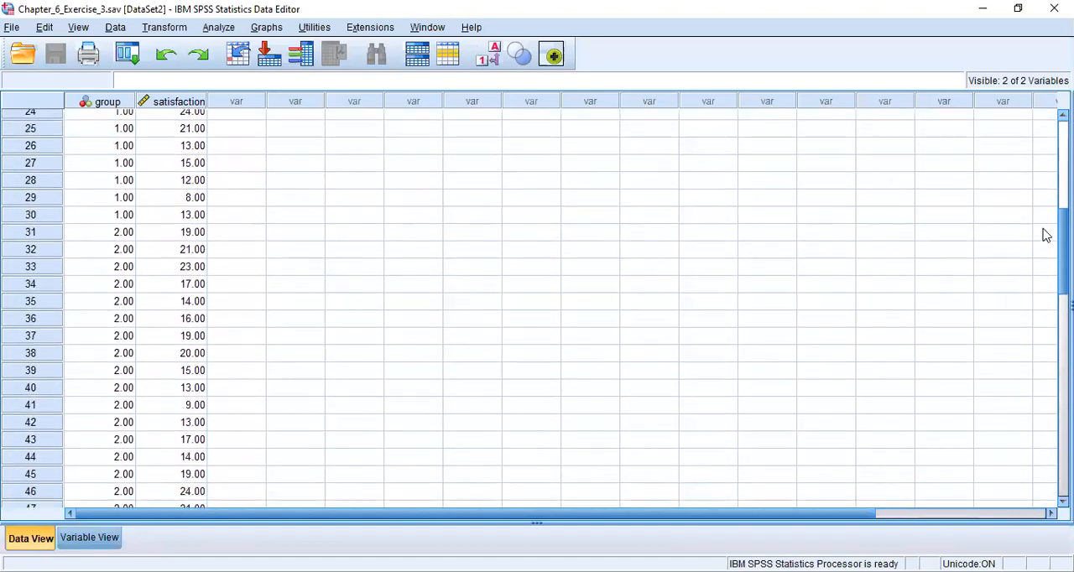
scroll(1047, 254, down, 5)
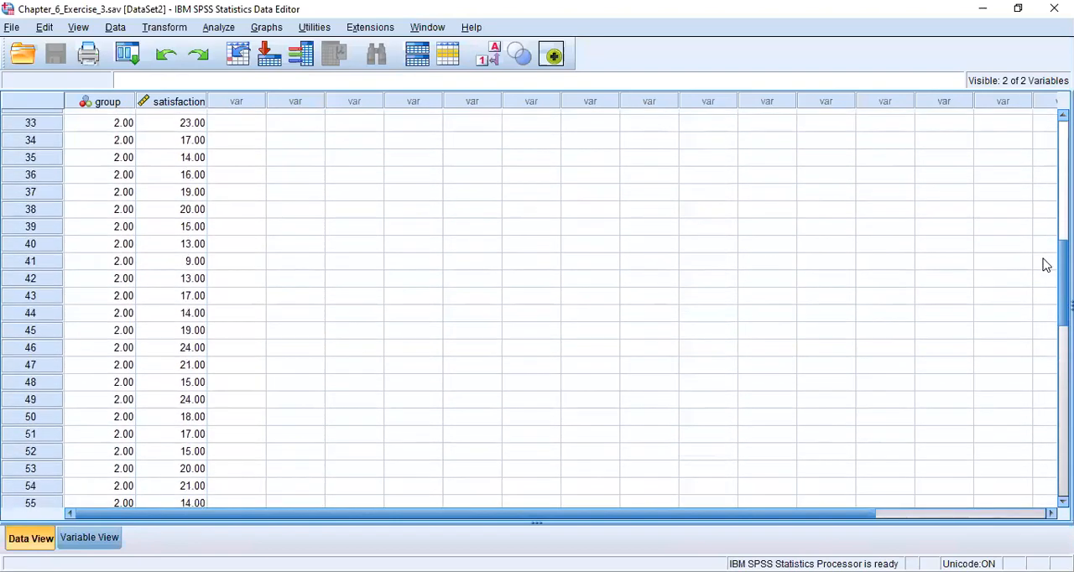
scroll(1032, 218, down, 1)
scroll(1033, 219, up, 10)
scroll(1031, 193, up, 3)
scroll(1025, 164, up, 1)
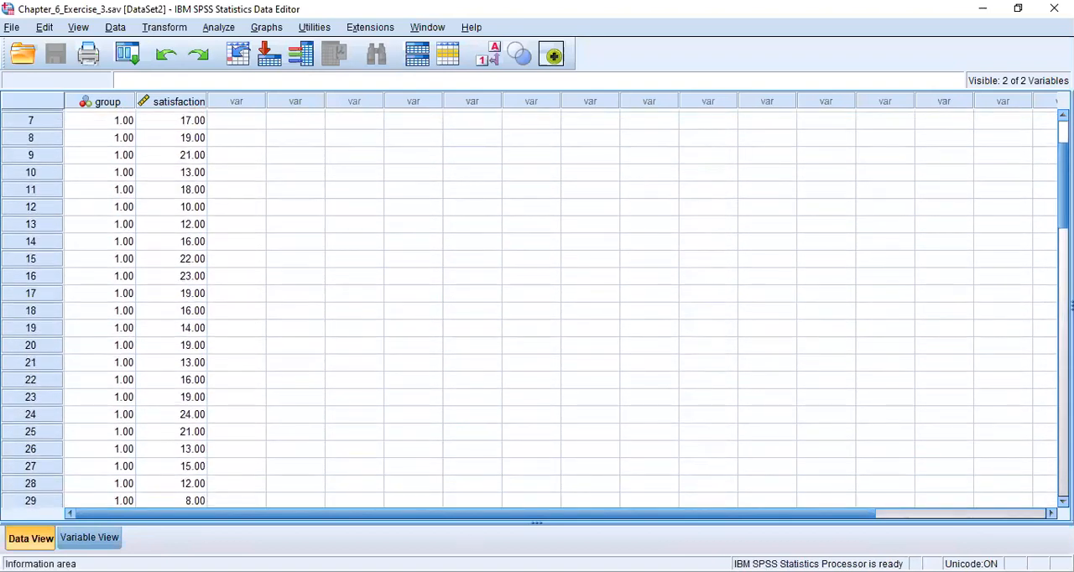
- Examine the value labels defined for the group variable
click(105, 541)
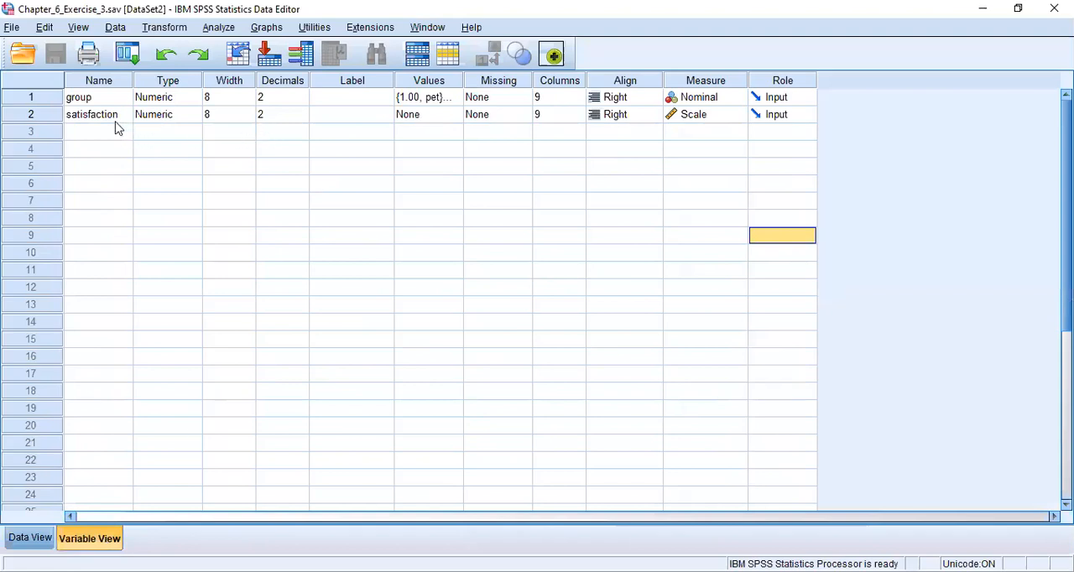
click(453, 102)
click(452, 99)
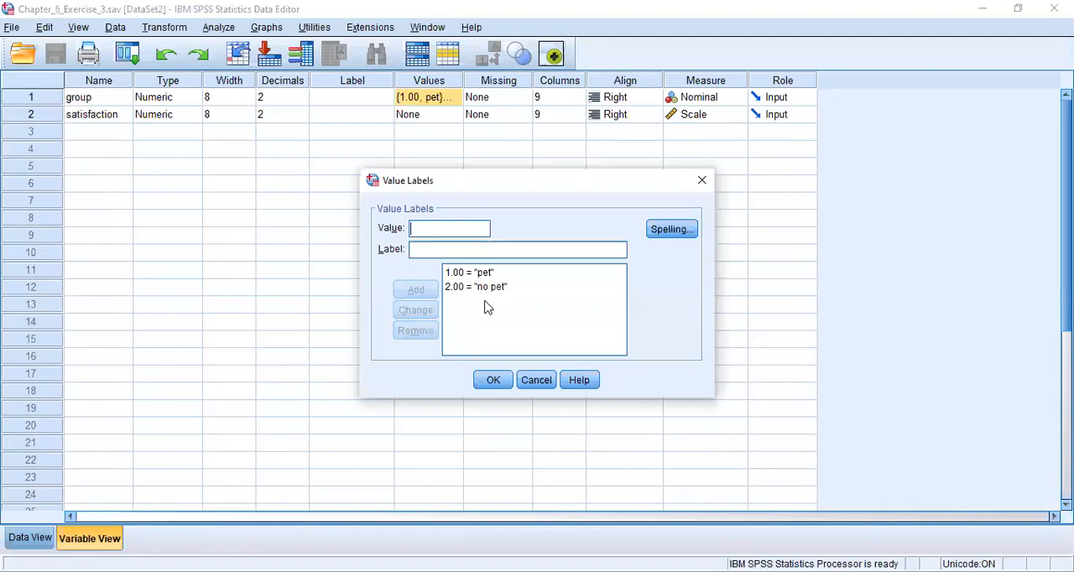
click(496, 383)
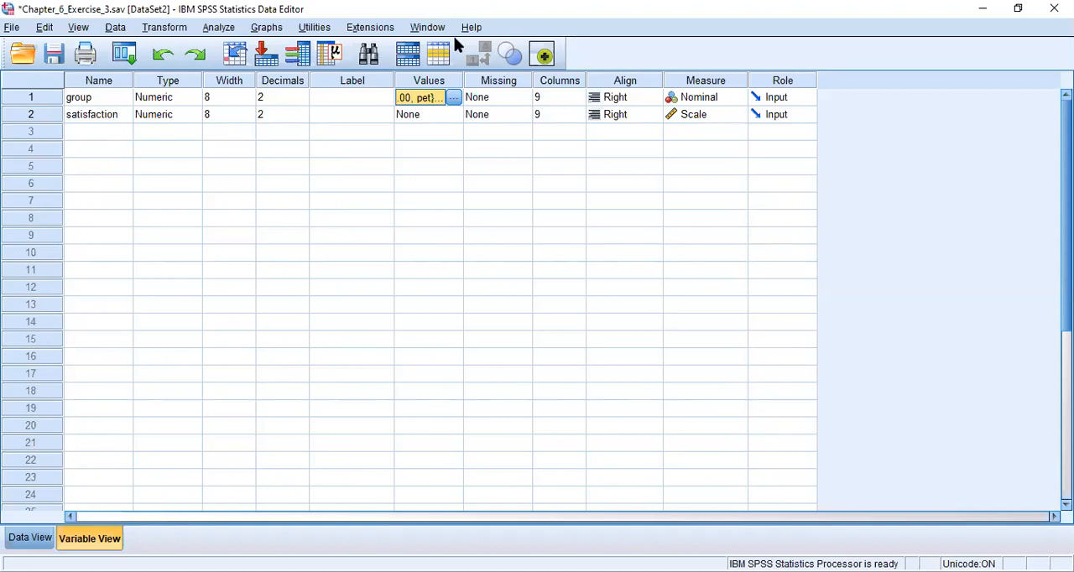
- Set up an Independent-Samples T Test with group as the grouping variable, defining Group 1 as 1 and Group 2 as 2
key(alt+a)
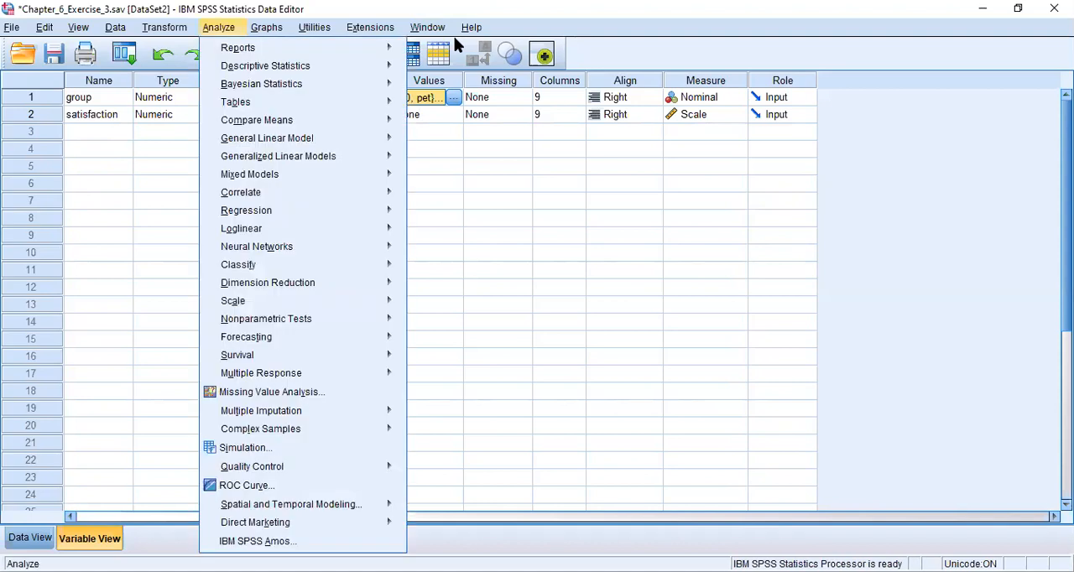
mouse_move(258, 120)
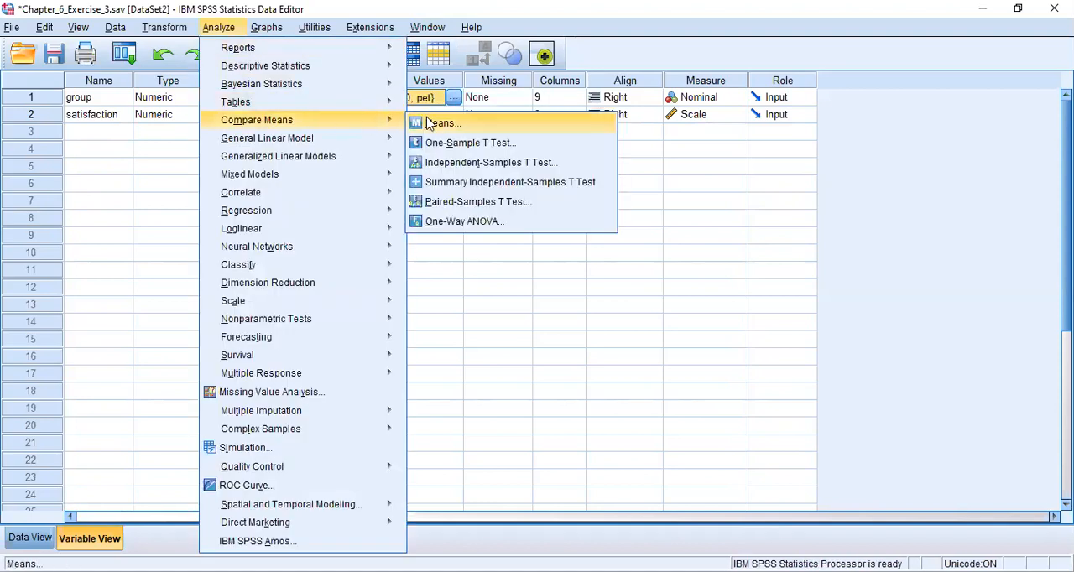
click(451, 164)
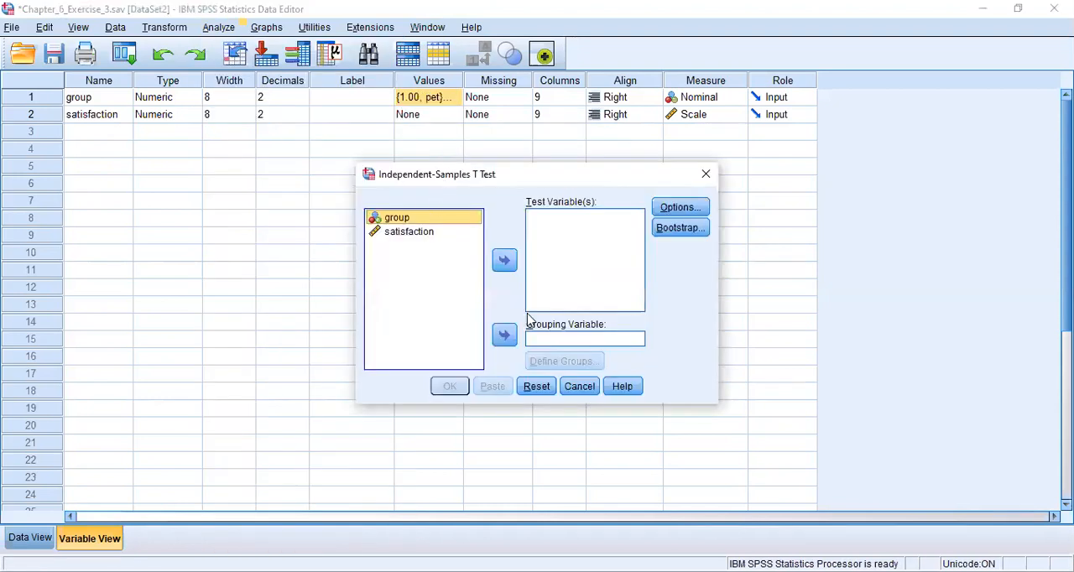
click(507, 339)
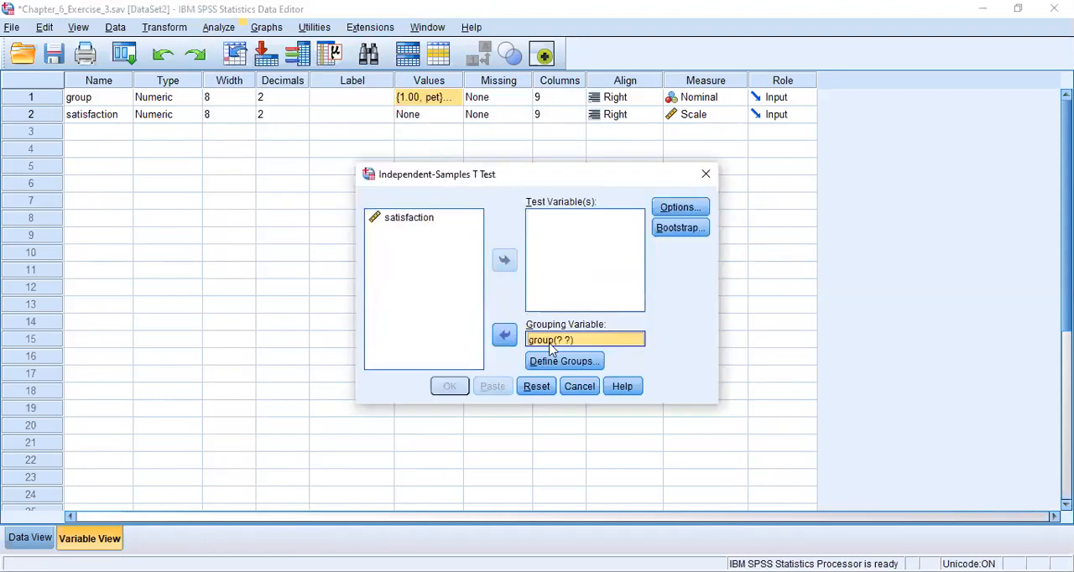
click(551, 365)
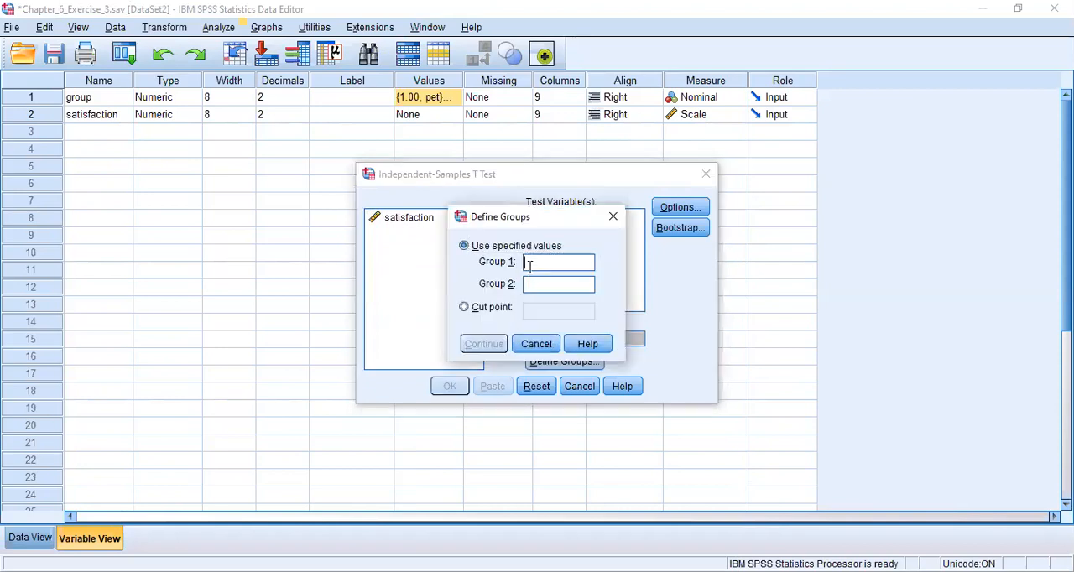
text(1)
click(532, 284)
text(2)
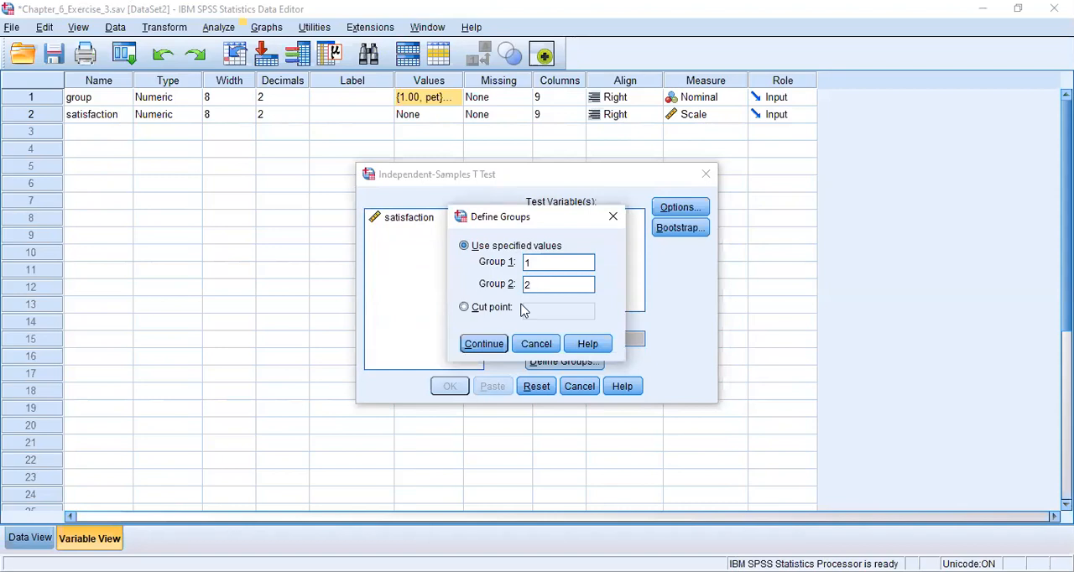
click(490, 346)
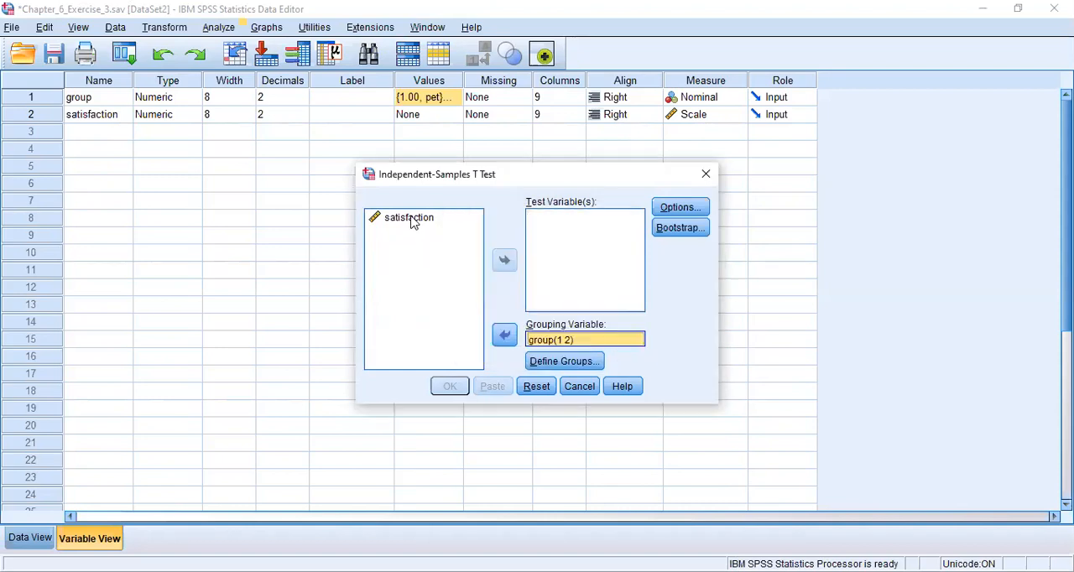
- Run the t test on satisfaction as the test variable with a 95% confidence interval and review the output tables
click(412, 220)
click(503, 262)
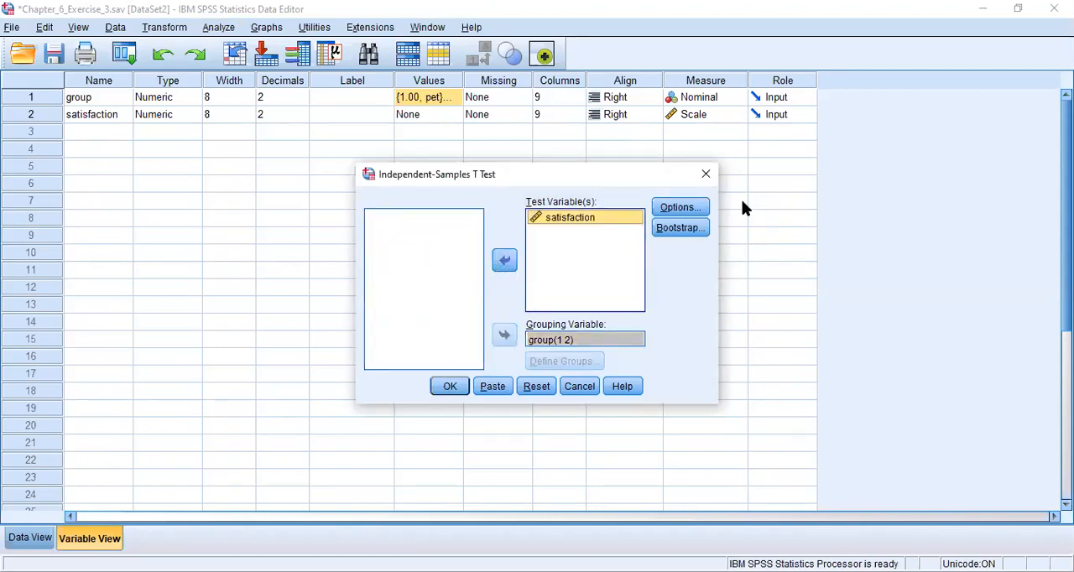
click(695, 211)
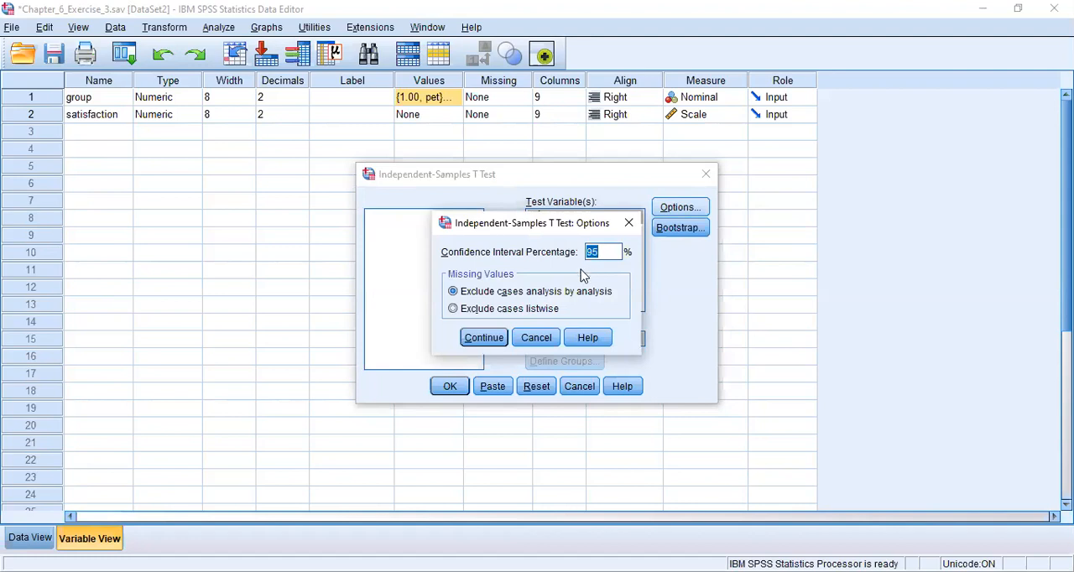
click(485, 340)
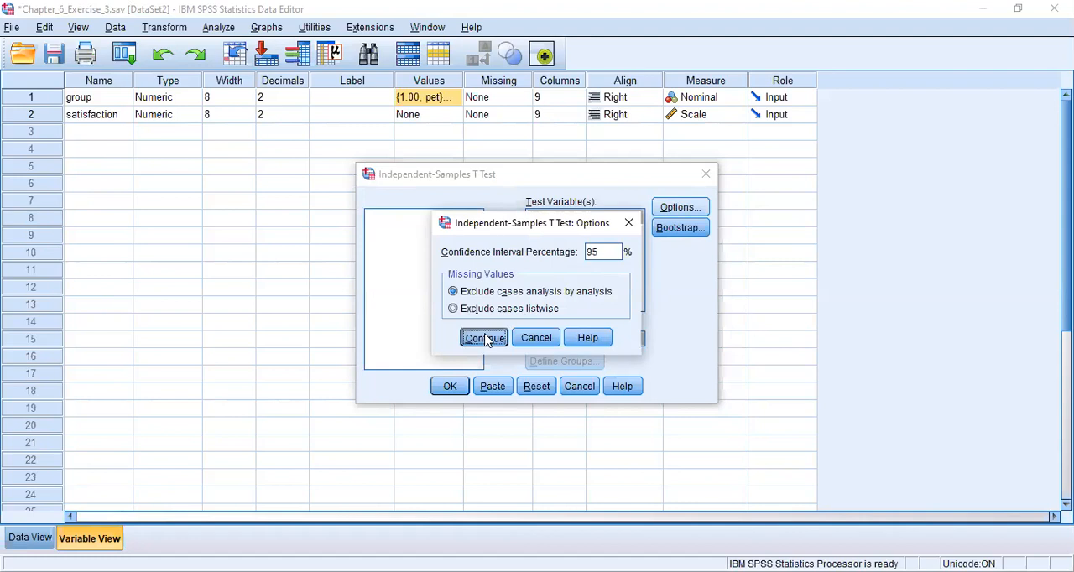
click(448, 389)
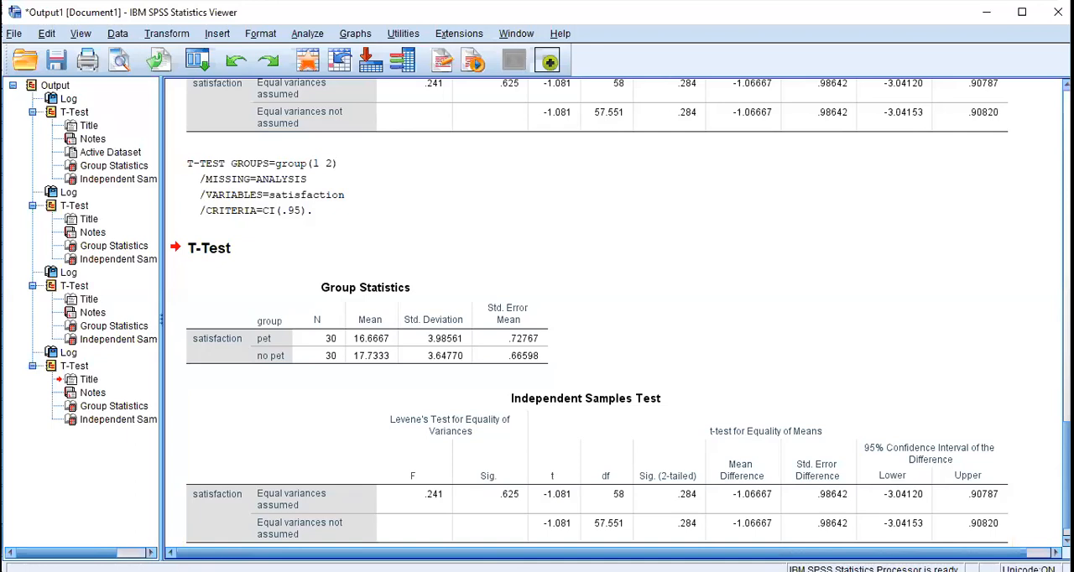
drag(1066, 475, 1066, 482)
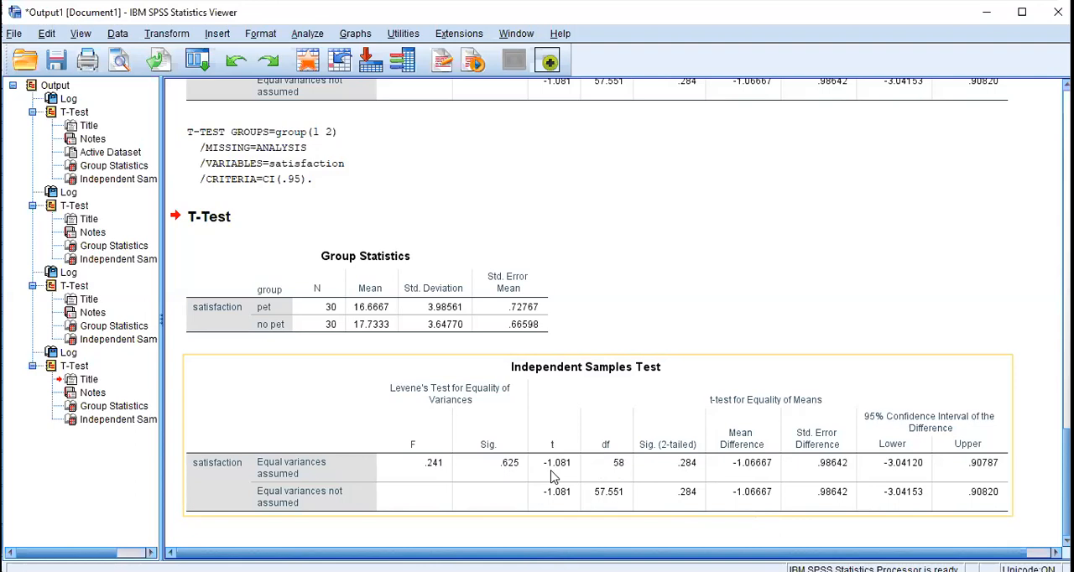
click(367, 321)
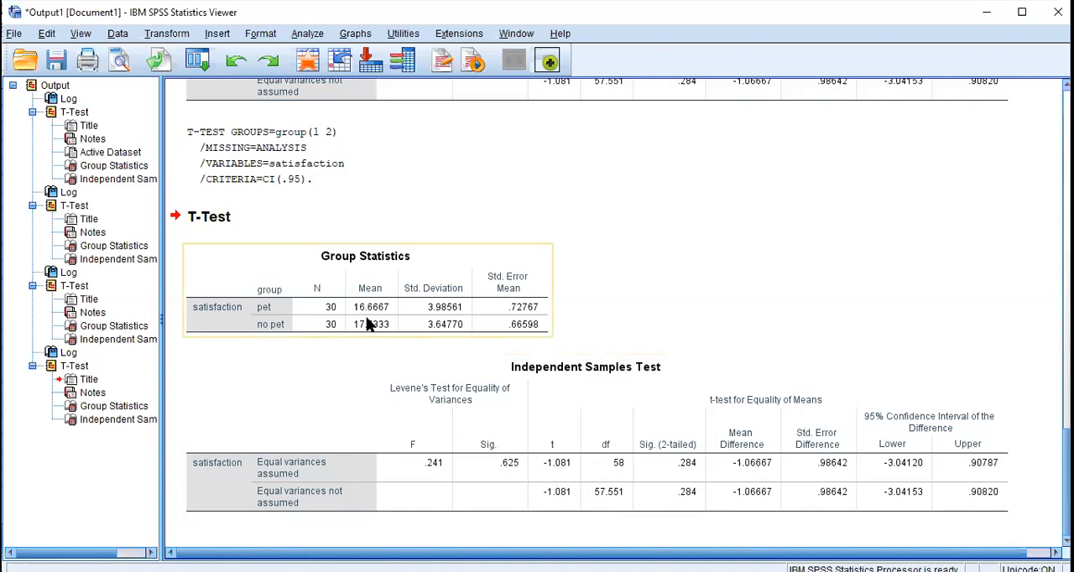